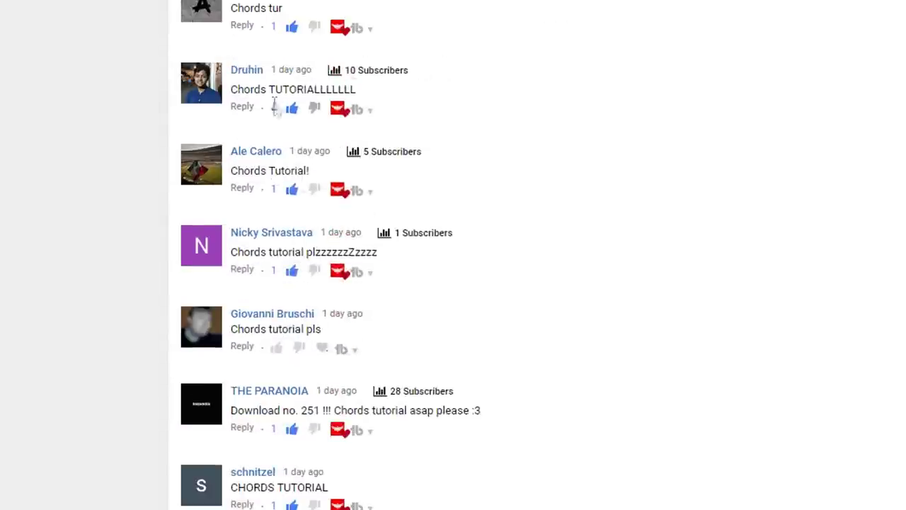
{"action": "scroll", "coordinate": [274, 106], "scroll_direction": "down", "scroll_amount": 20}
{"action": "scroll", "coordinate": [274, 106], "scroll_direction": "down", "scroll_amount": 20}
{"action": "scroll", "coordinate": [274, 113], "scroll_direction": "down", "scroll_amount": 20}
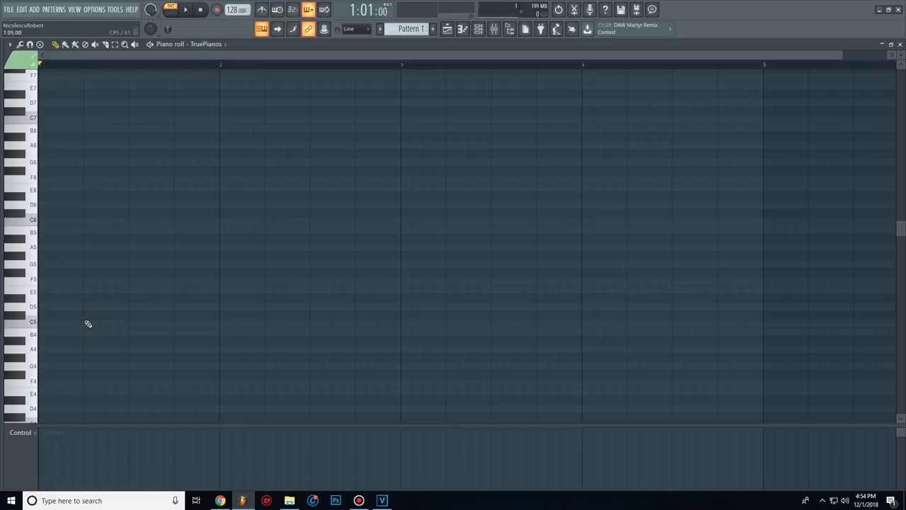
Draw a one-bar C5 note in the TruePianos piano roll, stack higher notes including D#5 above it, and play the chord.
{"action": "scroll", "coordinate": [58, 328], "scroll_direction": "down", "scroll_amount": 1}
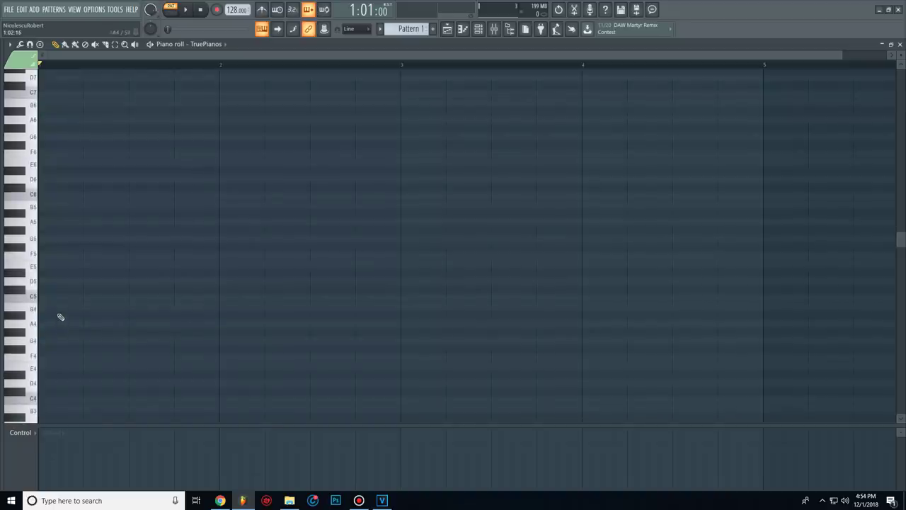
{"action": "left_click", "coordinate": [55, 297]}
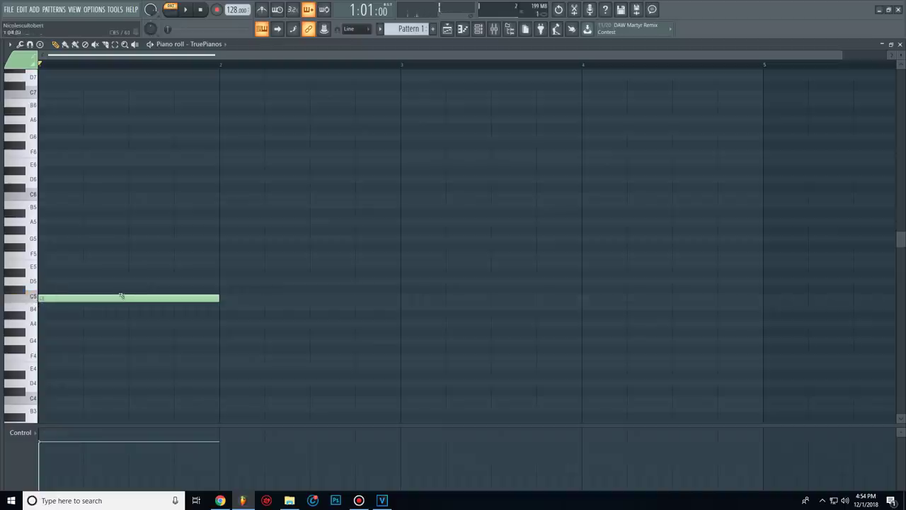
{"action": "left_click", "coordinate": [41, 274]}
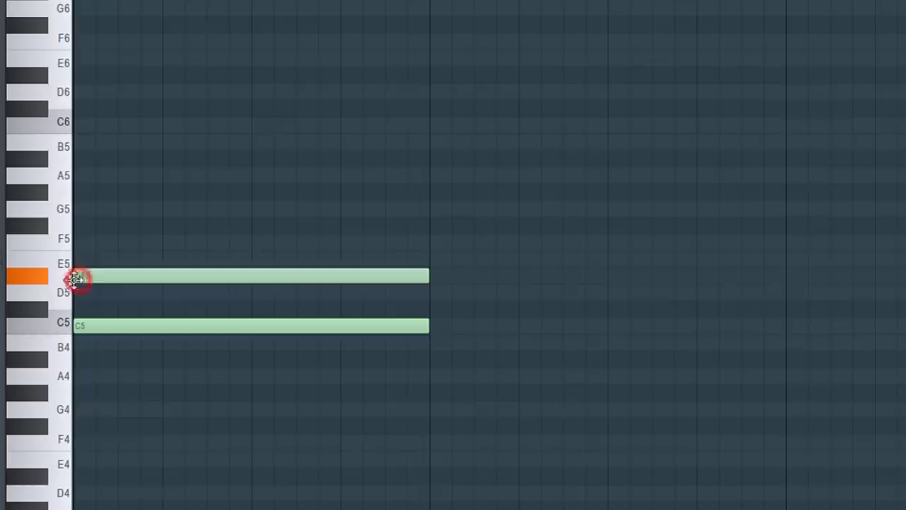
{"action": "left_click_drag", "start_coordinate": [57, 264], "coordinate": [59, 261]}
{"action": "left_click_drag", "start_coordinate": [84, 230], "coordinate": [63, 211]}
{"action": "key", "text": "space"}
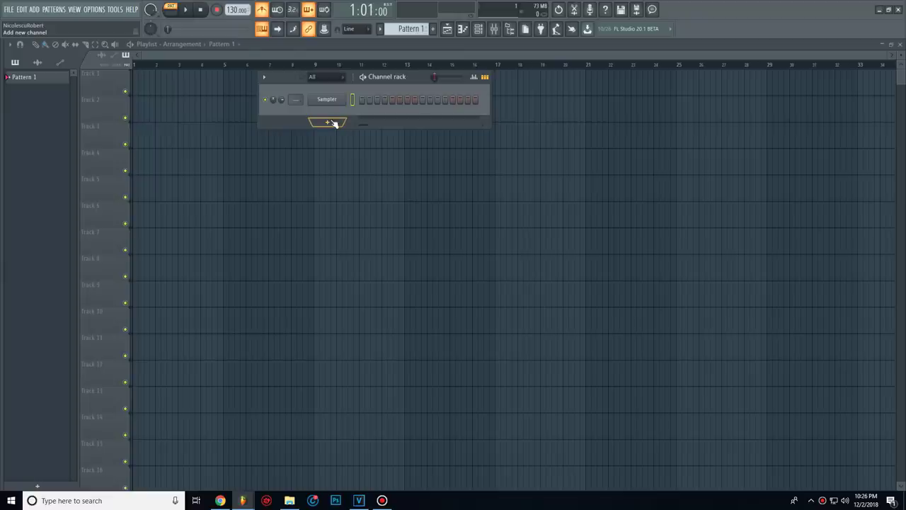
Stamp a D major scale from D5 to C#6 at the start of the Sampler's piano roll.
{"action": "left_click", "coordinate": [323, 121]}
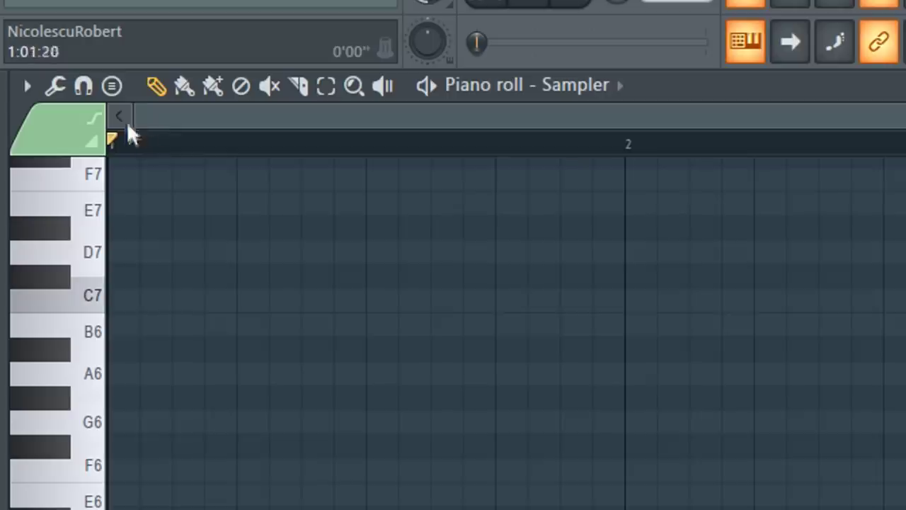
{"action": "left_click", "coordinate": [113, 88]}
{"action": "left_click", "coordinate": [192, 431]}
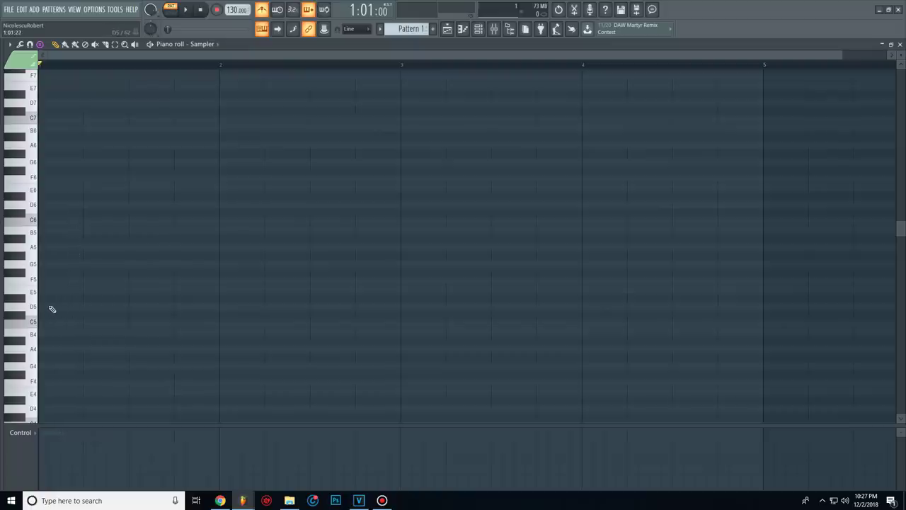
{"action": "left_click", "coordinate": [48, 308]}
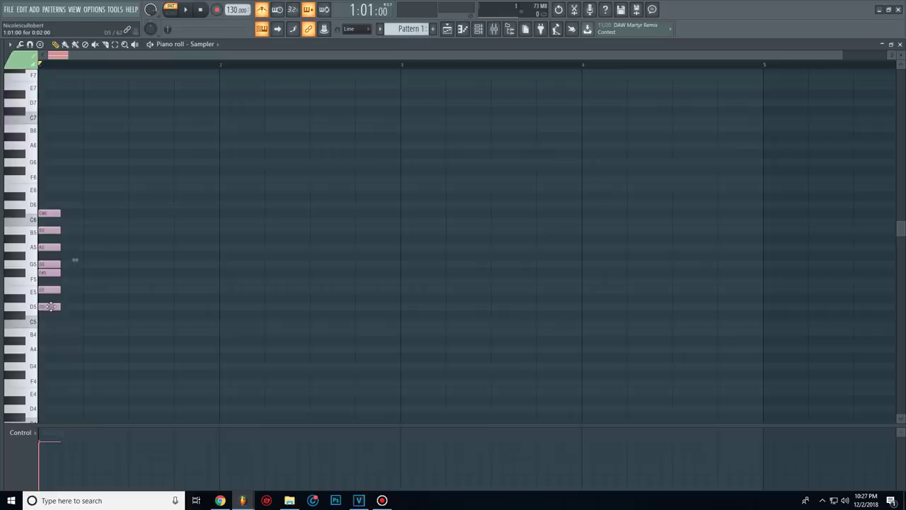
Duplicate the stamped scale into the octaves above and below, keeping every copy at the start of bar 1.
{"action": "left_click", "coordinate": [56, 212], "text": "shift"}
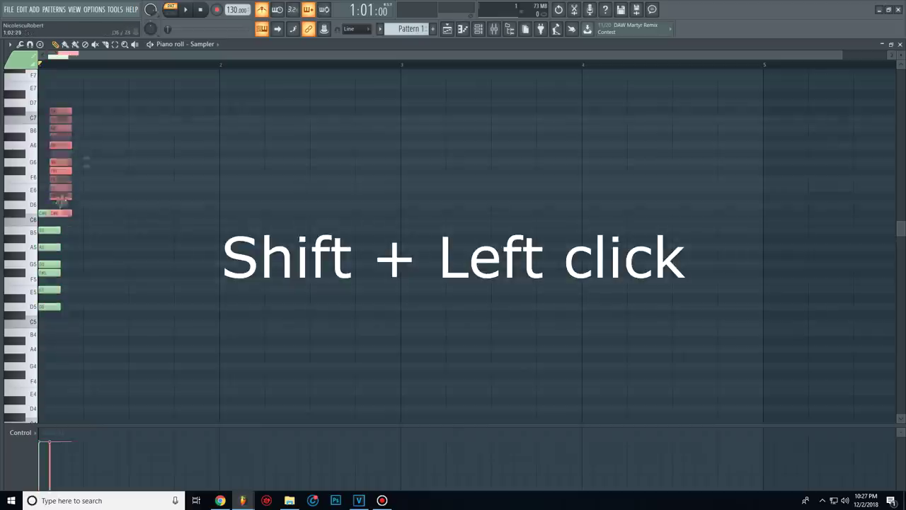
{"action": "left_click_drag", "start_coordinate": [48, 201], "coordinate": [48, 411]}
{"action": "scroll", "coordinate": [69, 370], "scroll_direction": "down", "scroll_amount": 1}
{"action": "scroll", "coordinate": [69, 370], "scroll_direction": "down", "scroll_amount": 4}
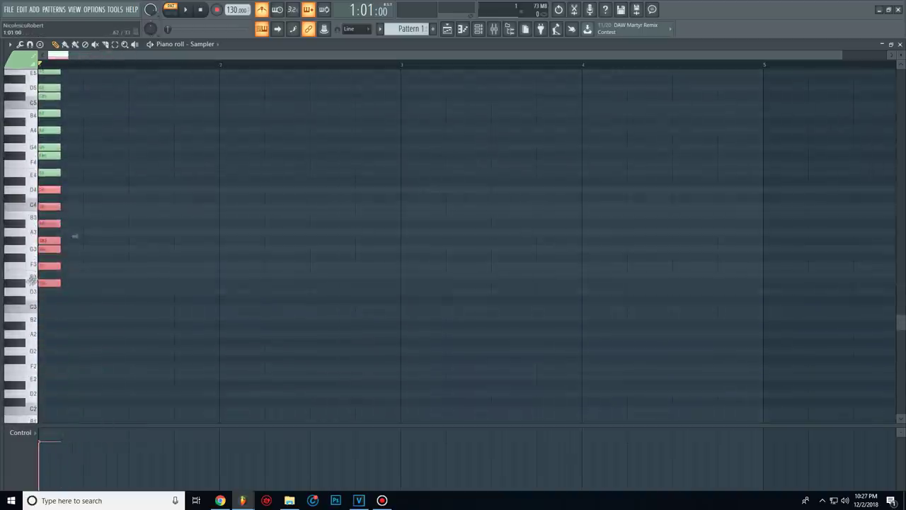
{"action": "scroll", "coordinate": [40, 300], "scroll_direction": "up", "scroll_amount": 10}
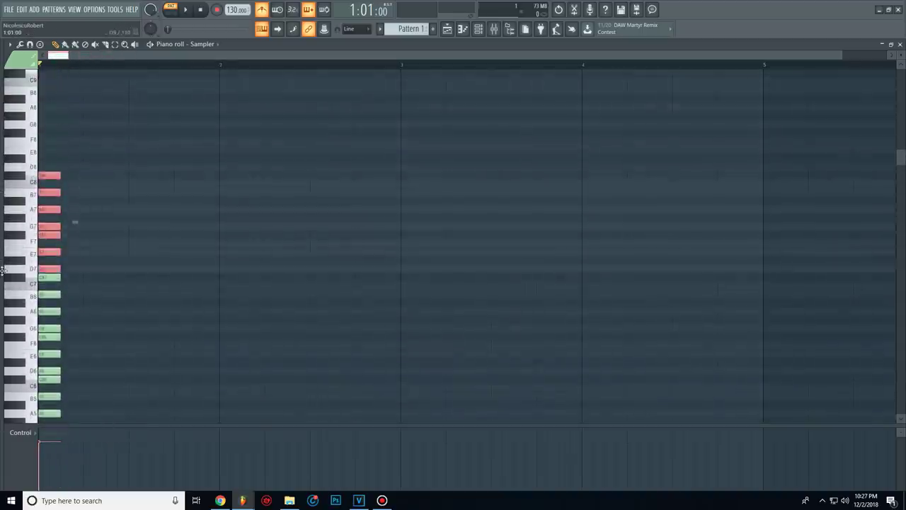
{"action": "scroll", "coordinate": [103, 283], "scroll_direction": "down", "scroll_amount": 5}
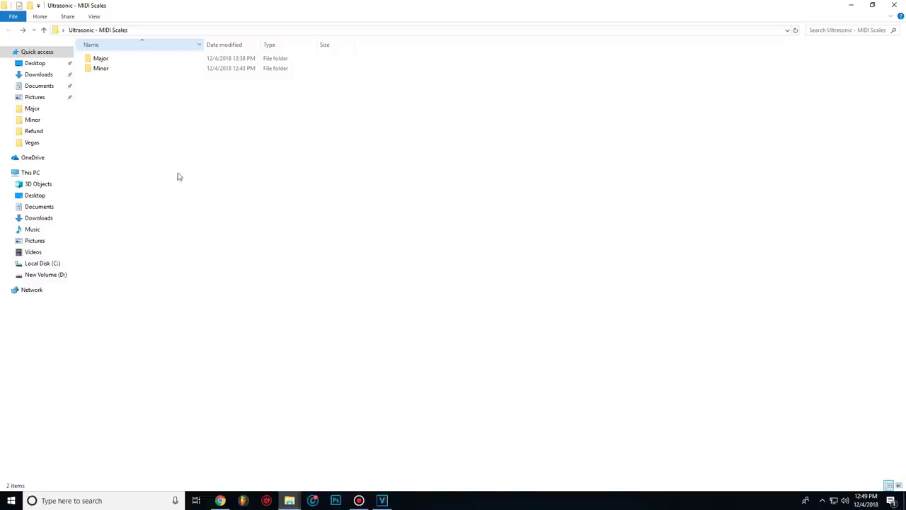
Import E Major.mid from the Major folder of Ultrasonic - MIDI Scales into the Sampler channel.
{"action": "double_click", "coordinate": [287, 94]}
{"action": "left_click", "coordinate": [17, 23]}
{"action": "double_click", "coordinate": [273, 117]}
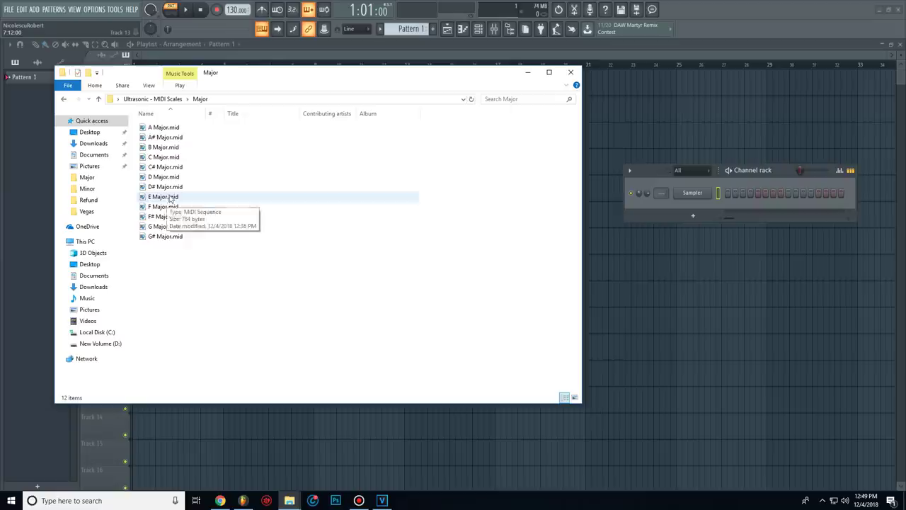
{"action": "left_click_drag", "start_coordinate": [170, 197], "coordinate": [696, 194]}
{"action": "left_click", "coordinate": [525, 298]}
{"action": "left_click", "coordinate": [751, 200]}
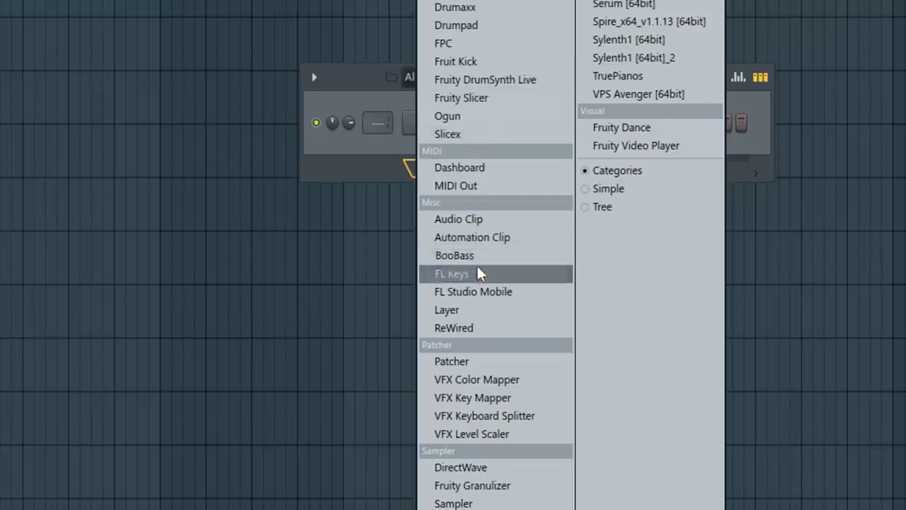
Add an FL Keys channel and open its piano roll.
{"action": "left_click", "coordinate": [560, 223]}
{"action": "right_click", "coordinate": [441, 151]}
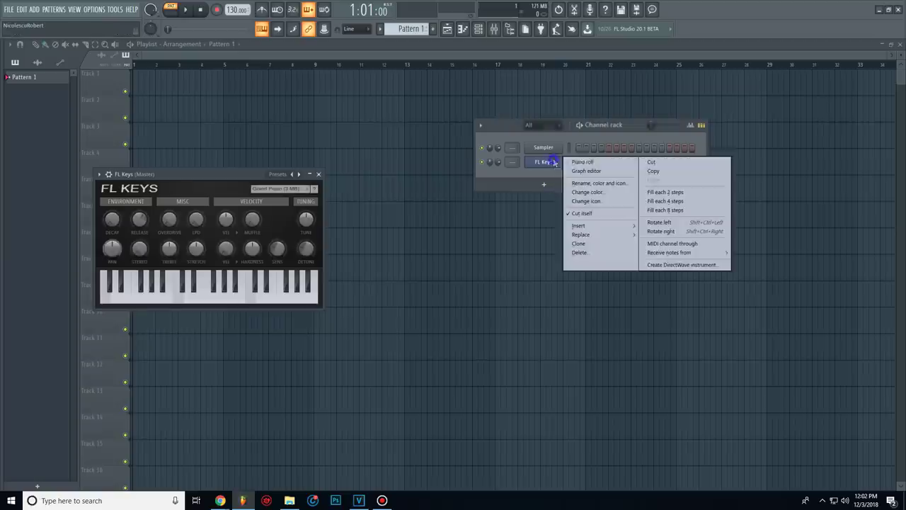
{"action": "left_click", "coordinate": [486, 150]}
Draw one-bar bass notes B2 in bar 1 and G2 in bar 2, playing the pattern to audition them.
{"action": "left_click", "coordinate": [51, 319]}
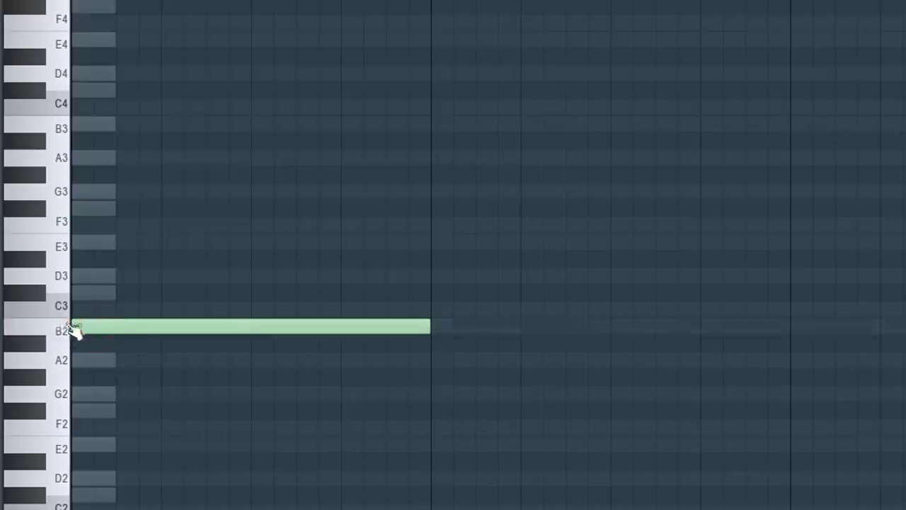
{"action": "key", "text": "space"}
{"action": "key", "text": "space"}
{"action": "left_click", "coordinate": [426, 365]}
{"action": "left_click_drag", "start_coordinate": [240, 273], "coordinate": [237, 322]}
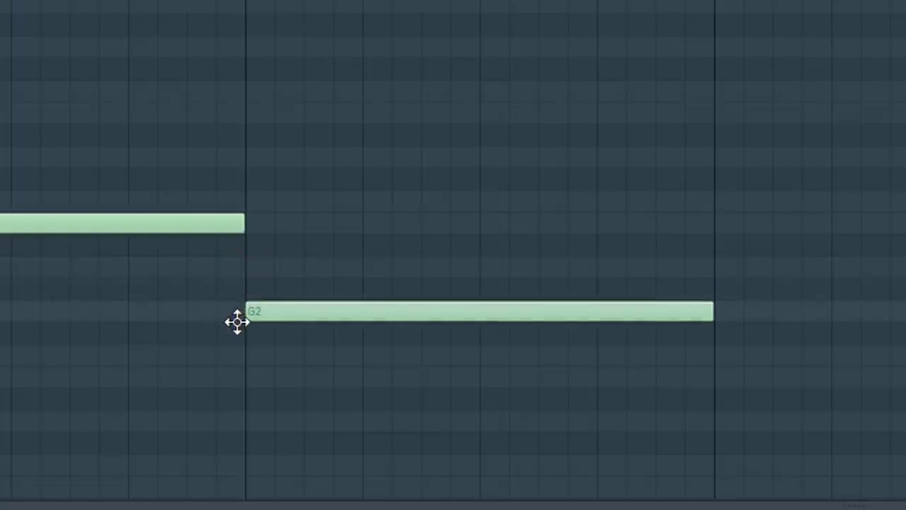
{"action": "key", "text": "space"}
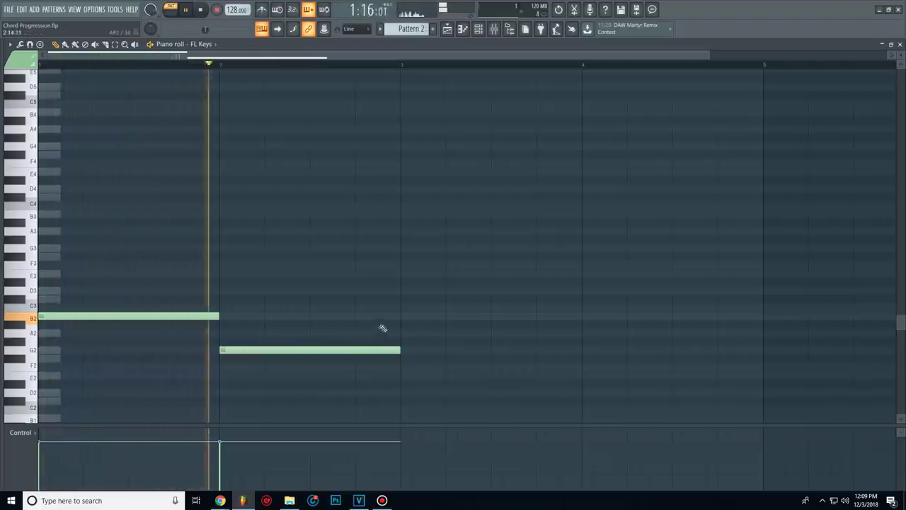
Add one-bar bass notes D3 in bar 3 and A2 in bar 4, and play the bassline.
{"action": "left_click", "coordinate": [401, 282]}
{"action": "left_click_drag", "start_coordinate": [435, 290], "coordinate": [434, 291]}
{"action": "key", "text": "space"}
{"action": "key", "text": "space"}
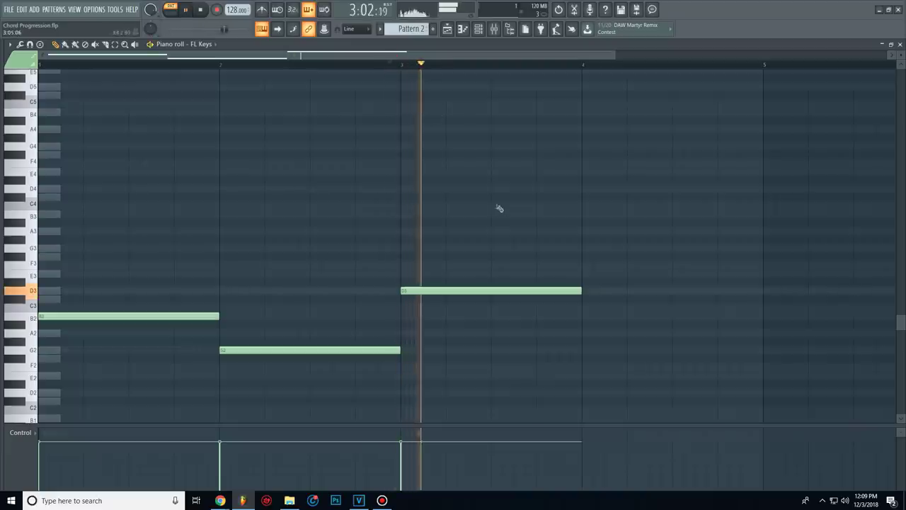
{"action": "key", "text": "space"}
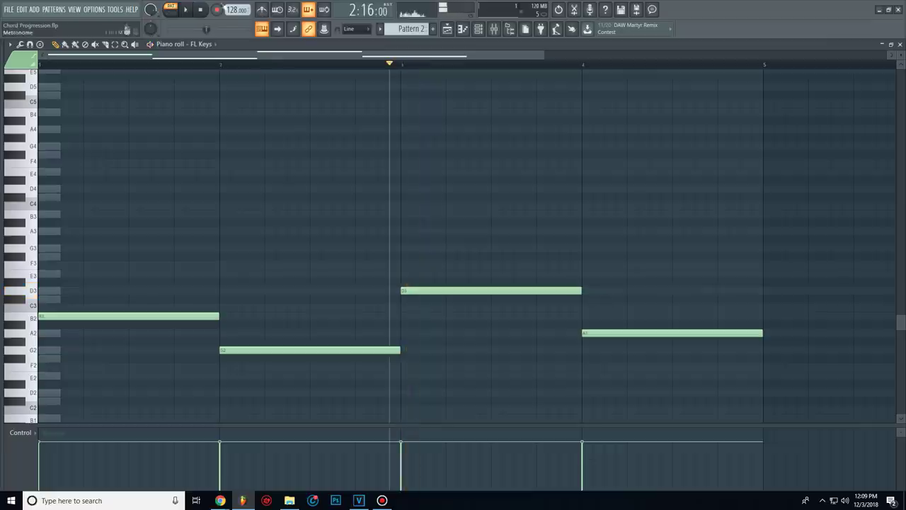
{"action": "key", "text": "space"}
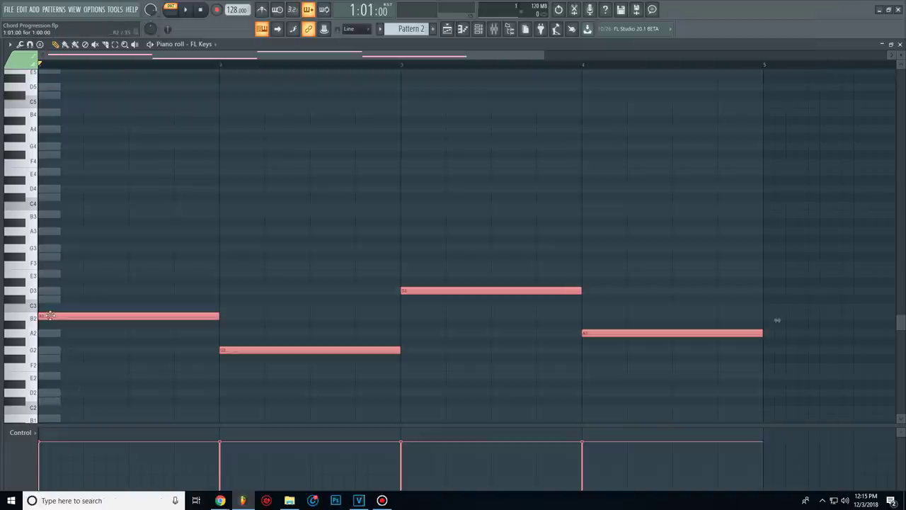
Duplicate the four bass notes an octave higher and again as fifths (F#3, D3, A3, E3), and play the progression.
{"action": "left_click_drag", "start_coordinate": [50, 315], "coordinate": [26, 216]}
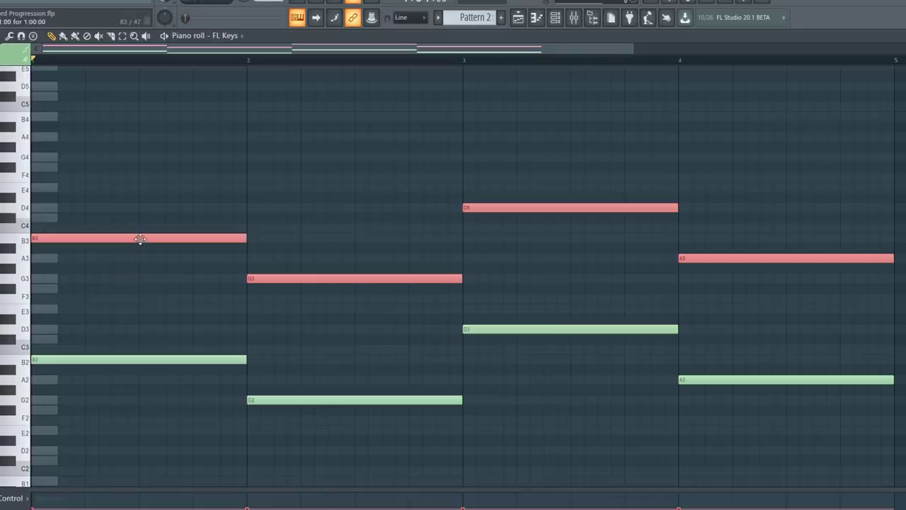
{"action": "left_click_drag", "start_coordinate": [137, 241], "coordinate": [117, 294]}
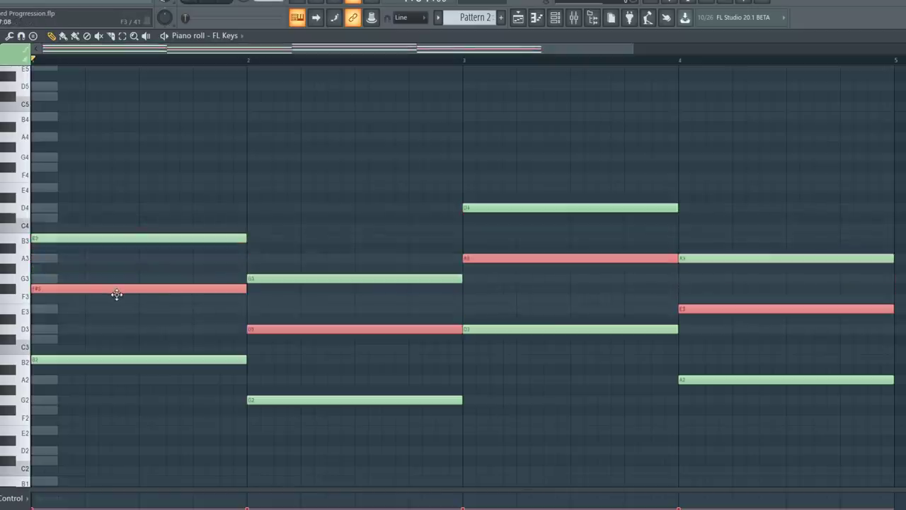
{"action": "key", "text": "space"}
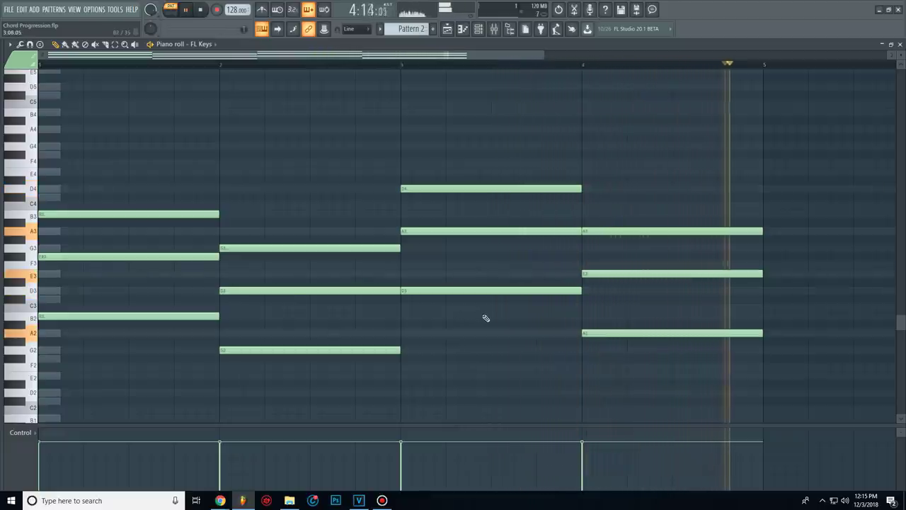
{"action": "key", "text": "space"}
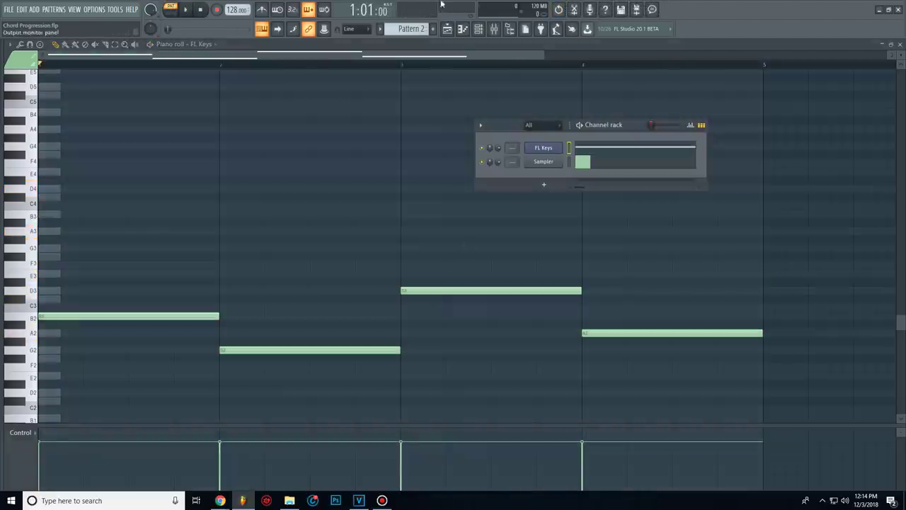
Draw a top melody line over the bass with D5 in bars 1 to 3 and C#5 in bar 4.
{"action": "left_click", "coordinate": [433, 52]}
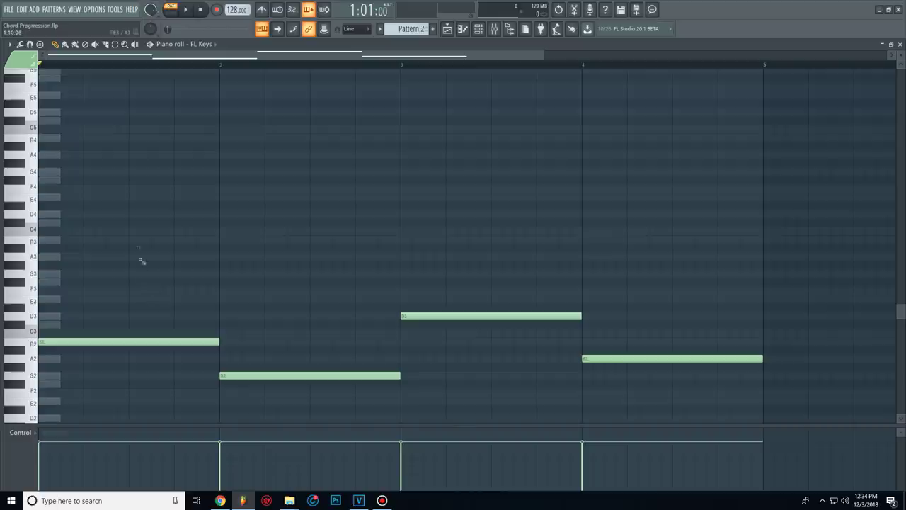
{"action": "left_click", "coordinate": [61, 112]}
{"action": "left_click_drag", "start_coordinate": [223, 115], "coordinate": [403, 113]}
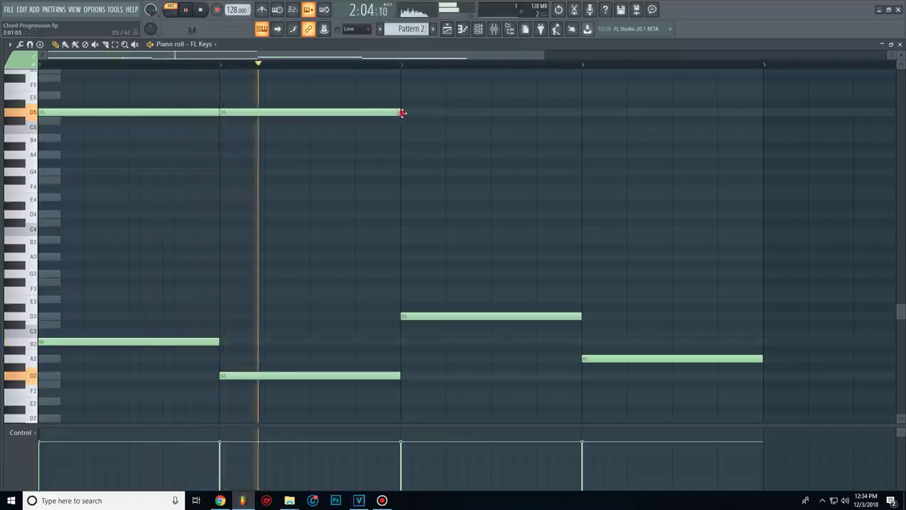
{"action": "left_click", "coordinate": [405, 113]}
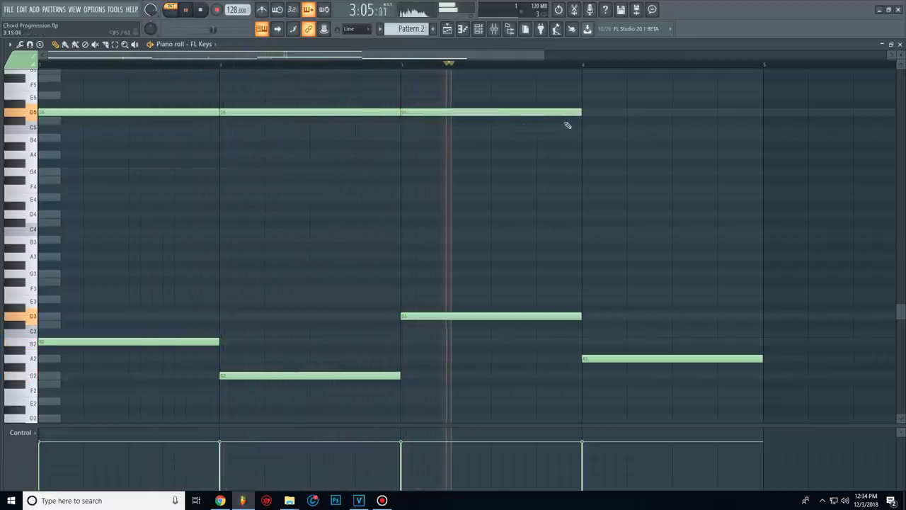
{"action": "left_click", "coordinate": [585, 120]}
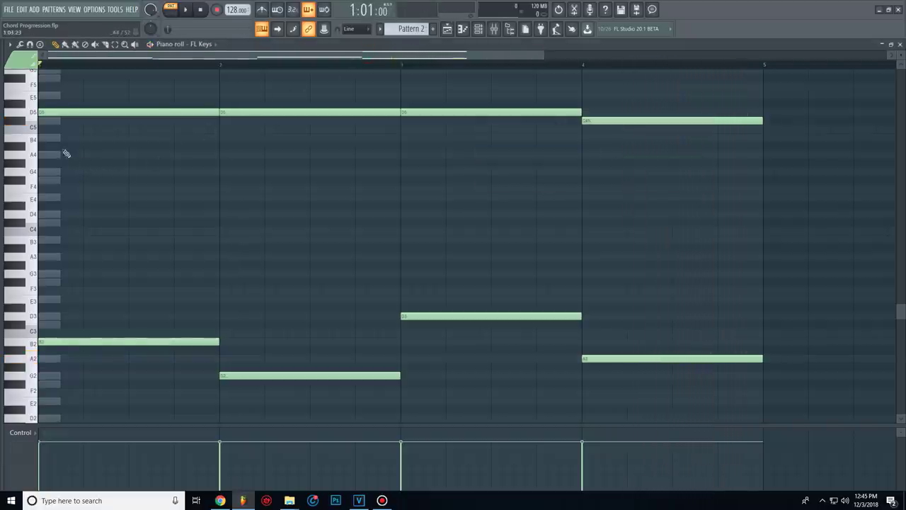
Add a second chord voice with B4 in bars 1 and 2, A4 in bar 3 and E5 in bar 4 during playback.
{"action": "key", "text": "space"}
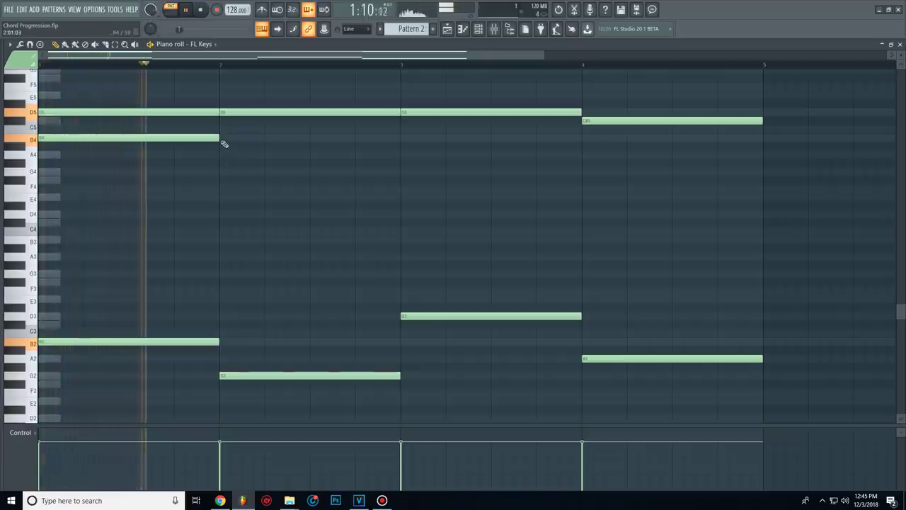
{"action": "left_click", "coordinate": [220, 139]}
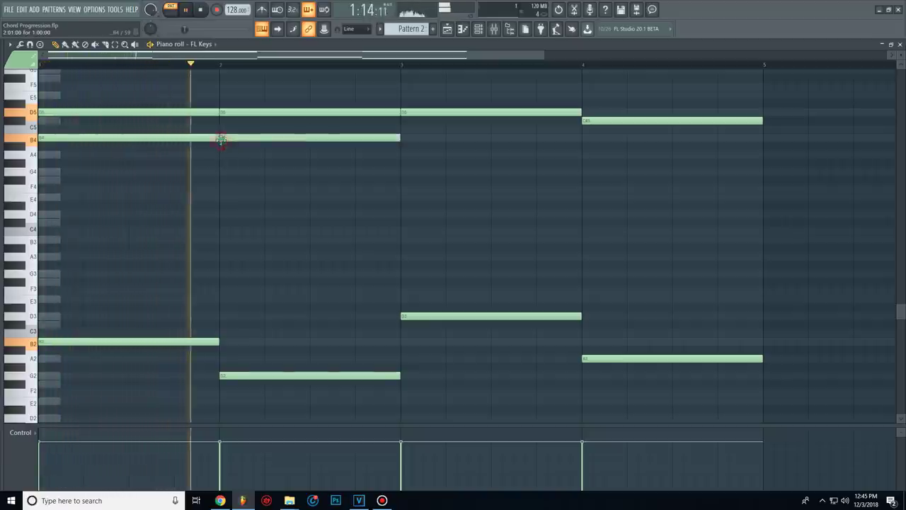
{"action": "left_click", "coordinate": [403, 155]}
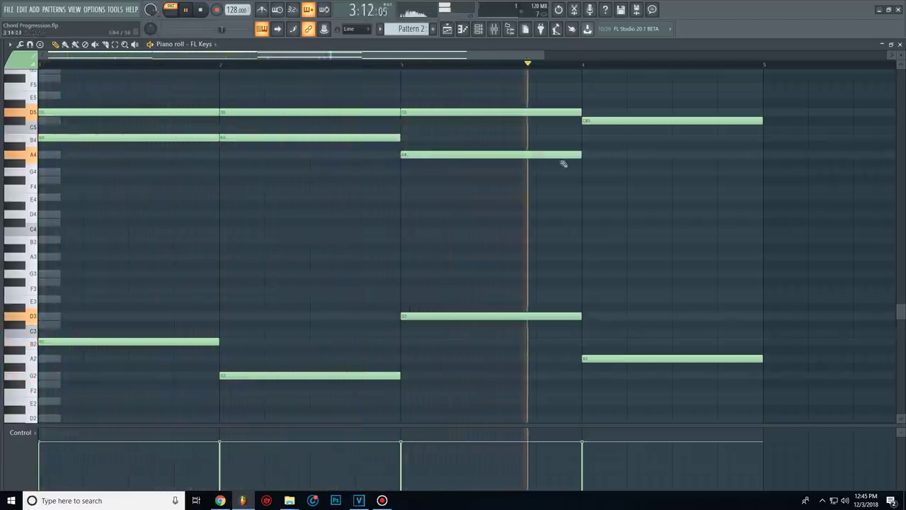
{"action": "mouse_move", "coordinate": [582, 106]}
{"action": "left_mouse_down"}
{"action": "mouse_move", "coordinate": [584, 87]}
{"action": "mouse_move", "coordinate": [583, 99]}
{"action": "left_mouse_up"}
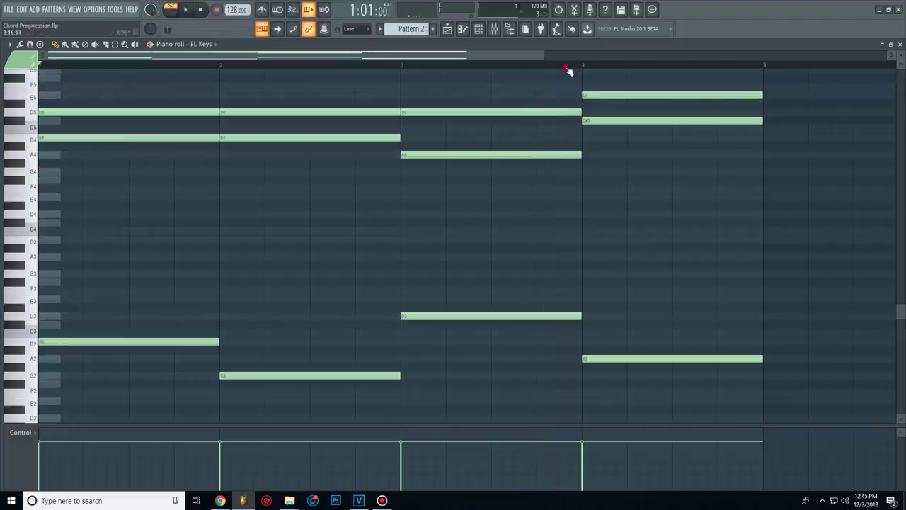
{"action": "left_click", "coordinate": [569, 69]}
Add a third chord voice during playback with F#5 in bars 1 and 3, G5 in bar 2 and A5 in bar 4.
{"action": "key", "text": "space"}
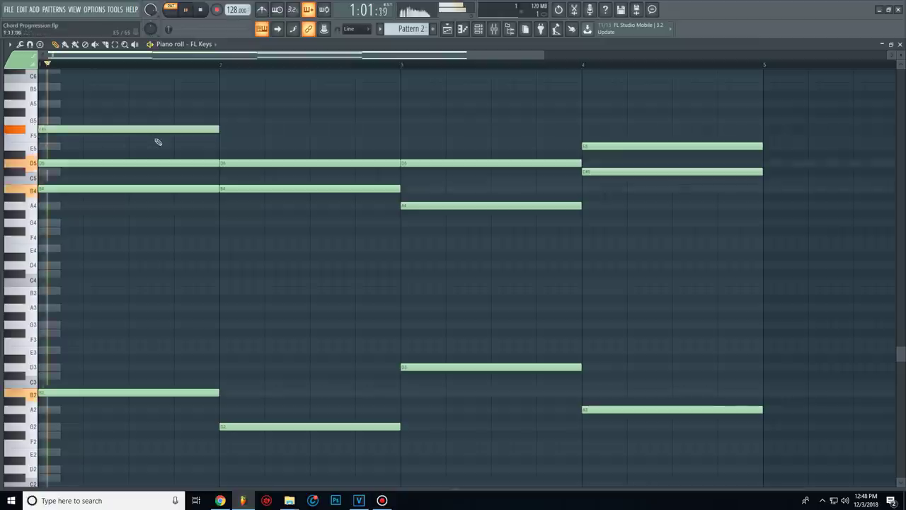
{"action": "left_click", "coordinate": [220, 121]}
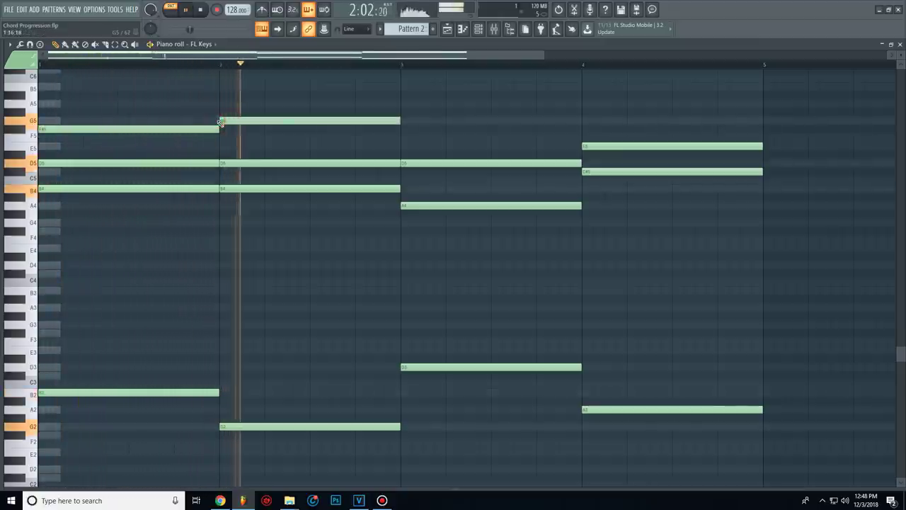
{"action": "left_click", "coordinate": [402, 129]}
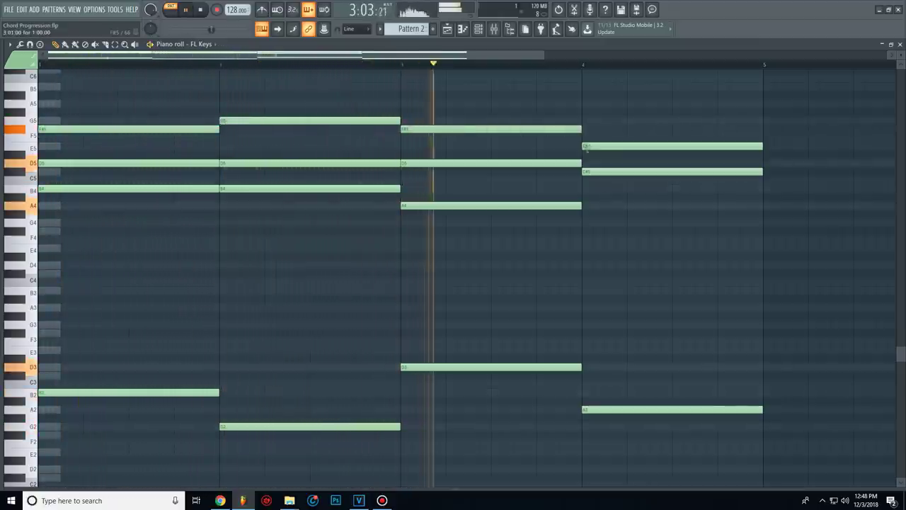
{"action": "left_click", "coordinate": [584, 111]}
{"action": "left_click_drag", "start_coordinate": [582, 104], "coordinate": [585, 101]}
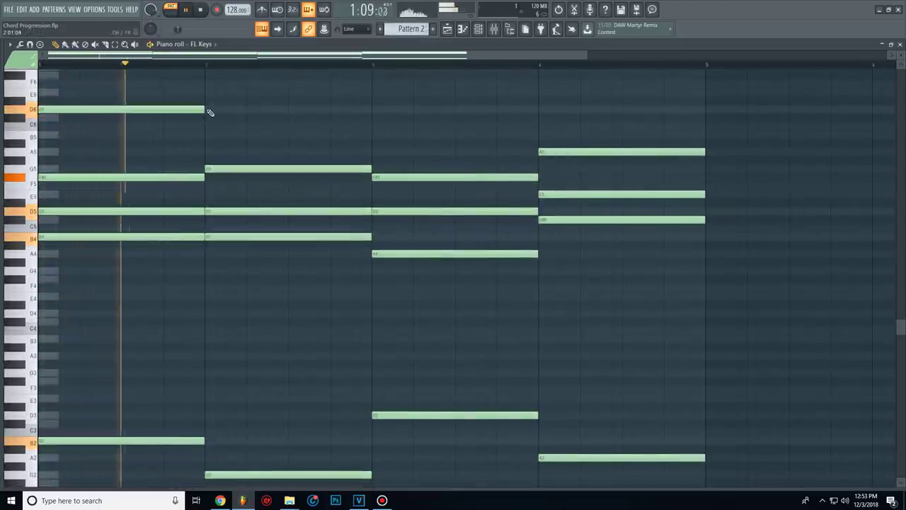
Complete the fourth chord voice with D6 in bar 2, E6 in bar 3 and C#6 in bar 4, and stop playback.
{"action": "left_click_drag", "start_coordinate": [210, 112], "coordinate": [333, 112]}
{"action": "left_click", "coordinate": [373, 95]}
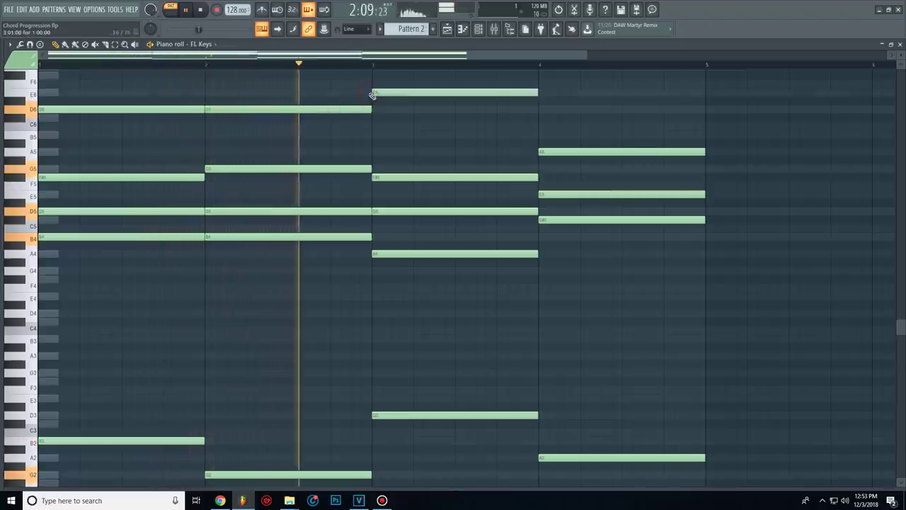
{"action": "left_click", "coordinate": [540, 110]}
{"action": "key", "text": "space"}
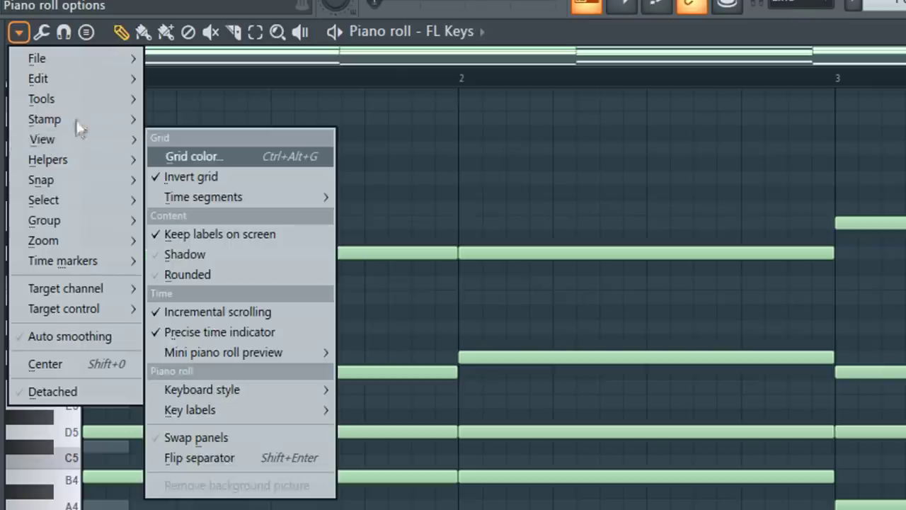
Chop all chord and bass notes into eight pieces per bar with the chopper's Default pattern, and play the result.
{"action": "mouse_move", "coordinate": [86, 99]}
{"action": "left_click", "coordinate": [199, 262]}
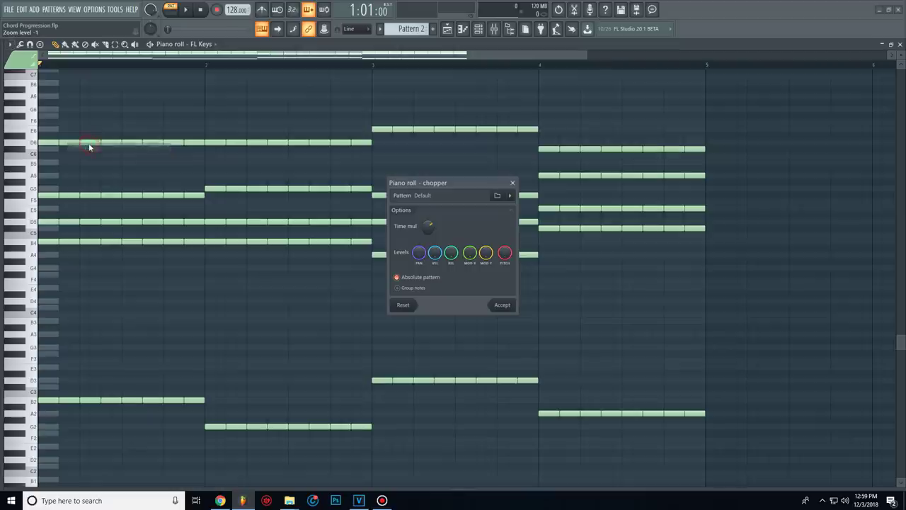
{"action": "left_click_drag", "start_coordinate": [428, 226], "coordinate": [428, 244]}
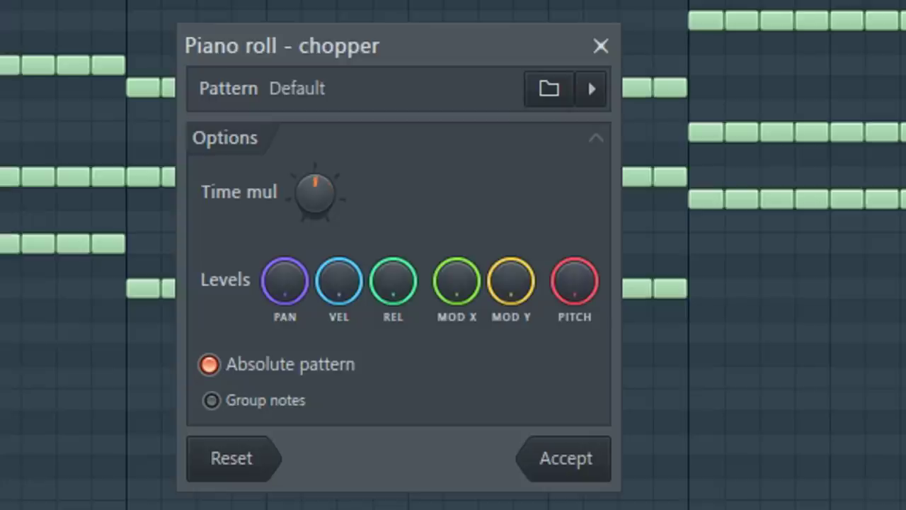
{"action": "left_click", "coordinate": [567, 481]}
{"action": "key", "text": "space"}
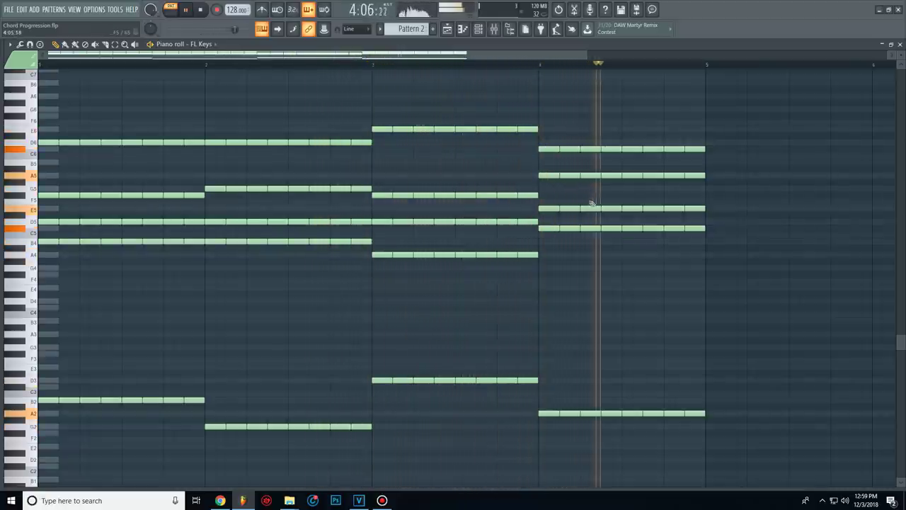
{"action": "key", "text": "space"}
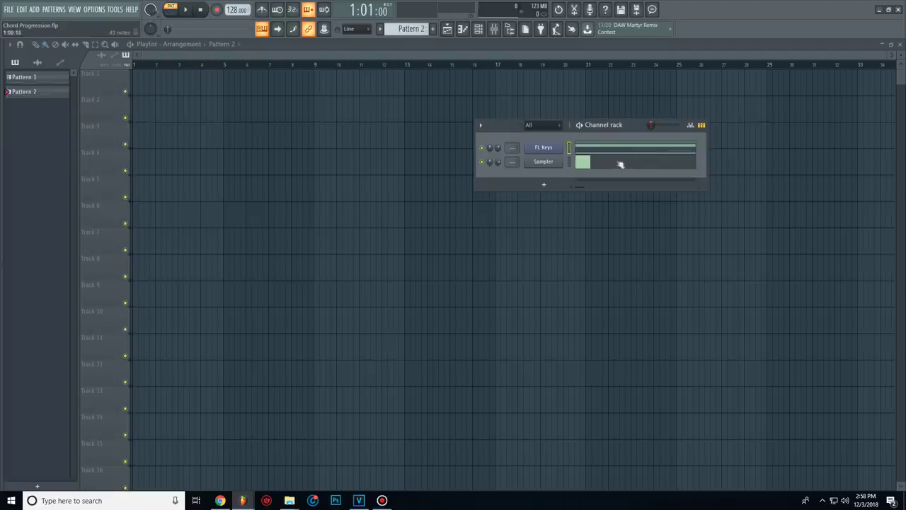
Clone the FL Keys channel, raise the clone's volume, and open its empty piano roll.
{"action": "right_click", "coordinate": [557, 150]}
{"action": "left_click", "coordinate": [571, 228]}
{"action": "left_click", "coordinate": [497, 164]}
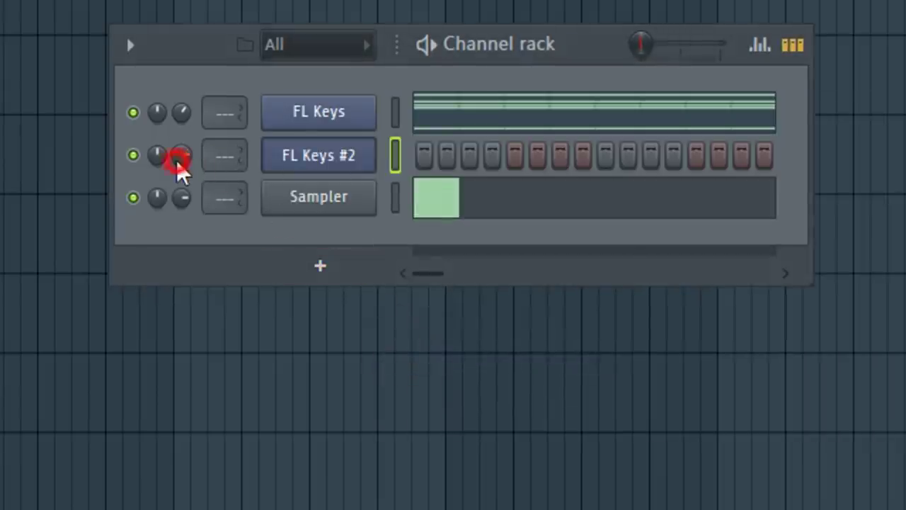
{"action": "left_click_drag", "start_coordinate": [180, 170], "coordinate": [180, 161]}
{"action": "right_click", "coordinate": [334, 166]}
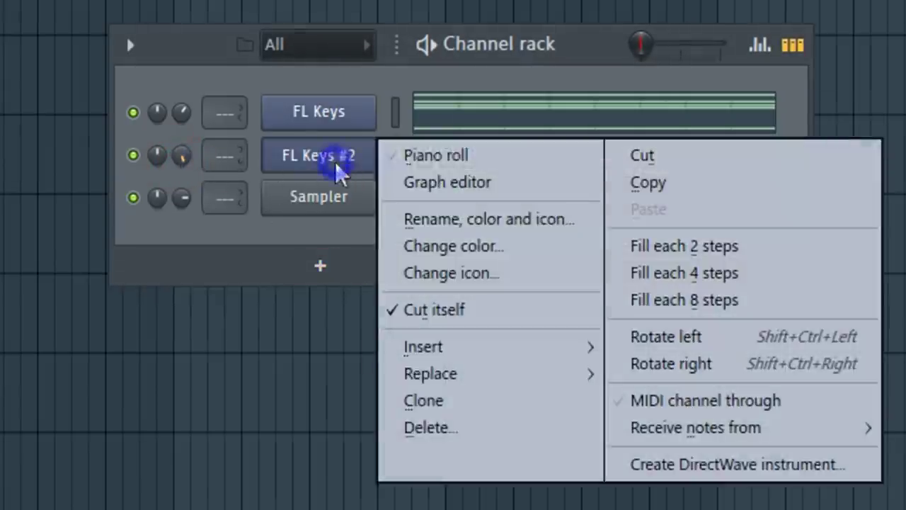
{"action": "left_click", "coordinate": [425, 154]}
Start the bar 1 melody with one-step notes: D5 on steps 1 and 4 and F#4 on step 6, auditioning them.
{"action": "key", "text": "space"}
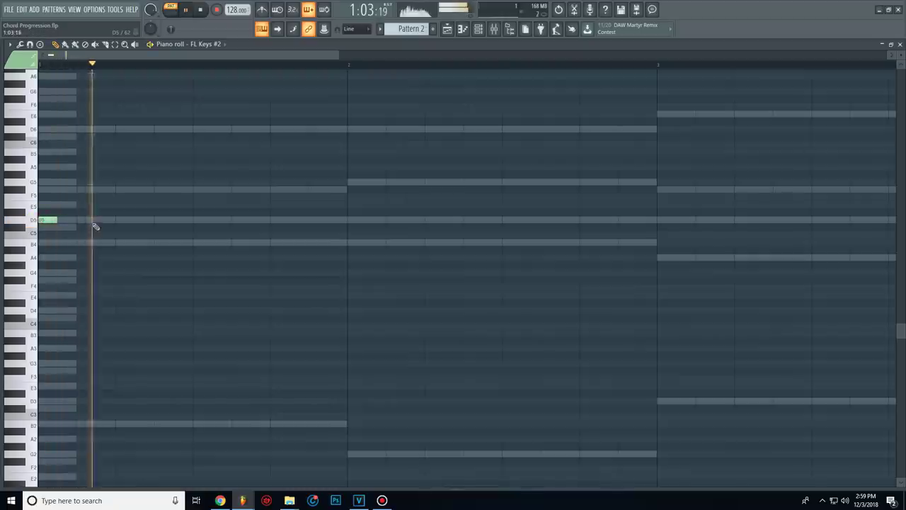
{"action": "key", "text": "space"}
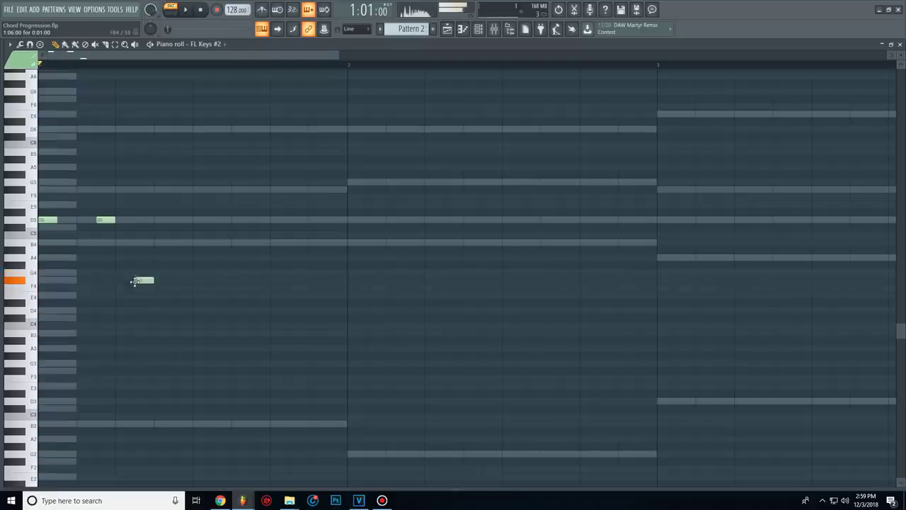
{"action": "key", "text": "space"}
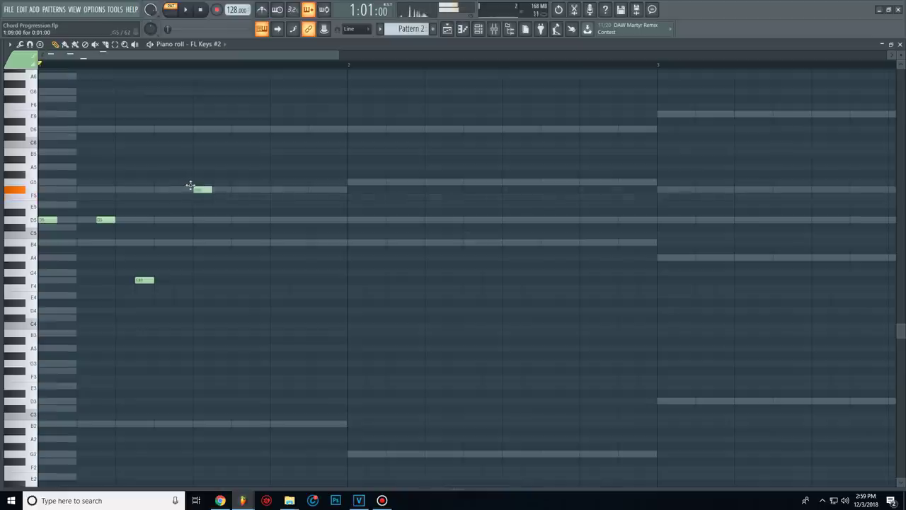
Finish the bar 1 melody with F#5 on steps 9 and 11, D5 on step 13 and B4 on step 15, checking by playback.
{"action": "left_click", "coordinate": [254, 190]}
{"action": "key", "text": "space"}
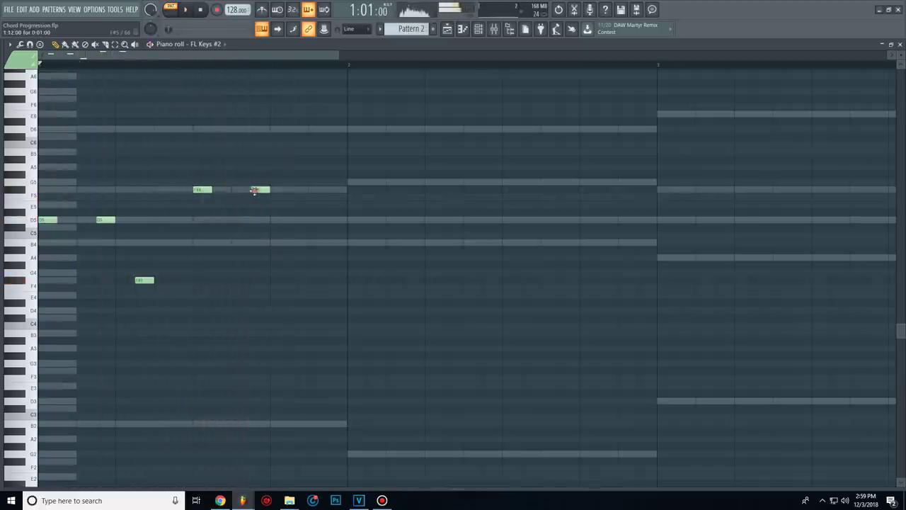
{"action": "left_click_drag", "start_coordinate": [255, 190], "coordinate": [236, 189]}
{"action": "key", "text": "space"}
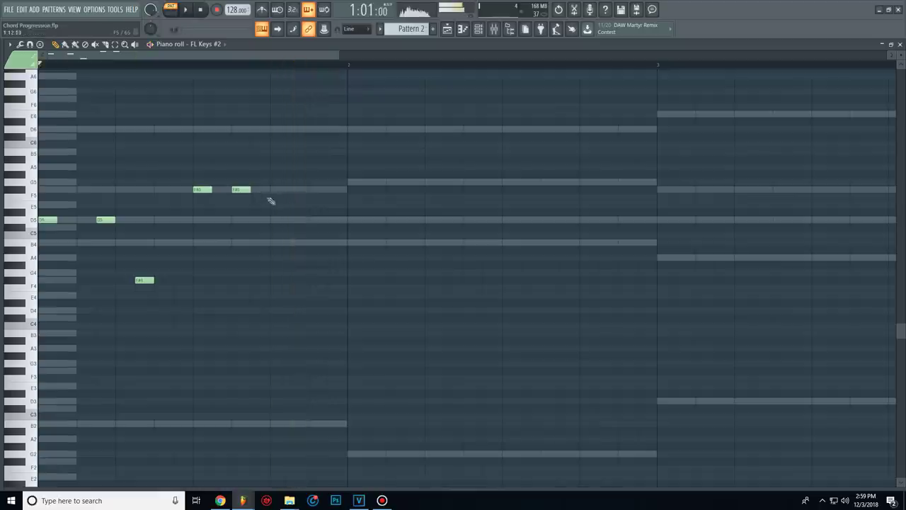
{"action": "key", "text": "space"}
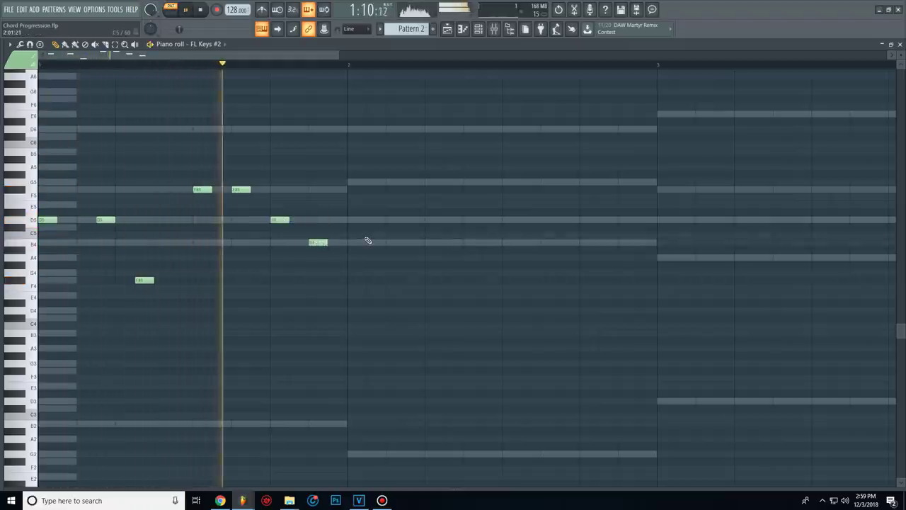
{"action": "key", "text": "space"}
Copy the bar 1 melody into bar 2, change its last note to E5, and play it.
{"action": "left_click_drag", "start_coordinate": [360, 150], "coordinate": [40, 330]}
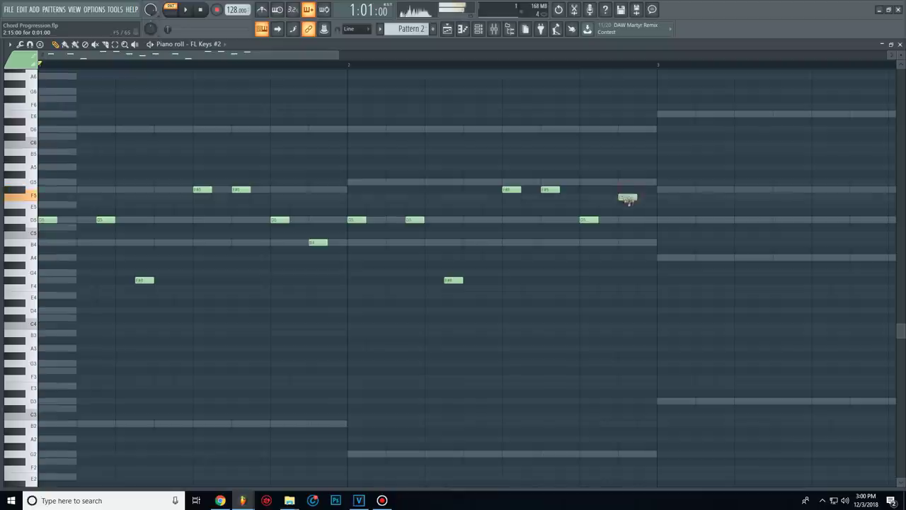
{"action": "key", "text": "space"}
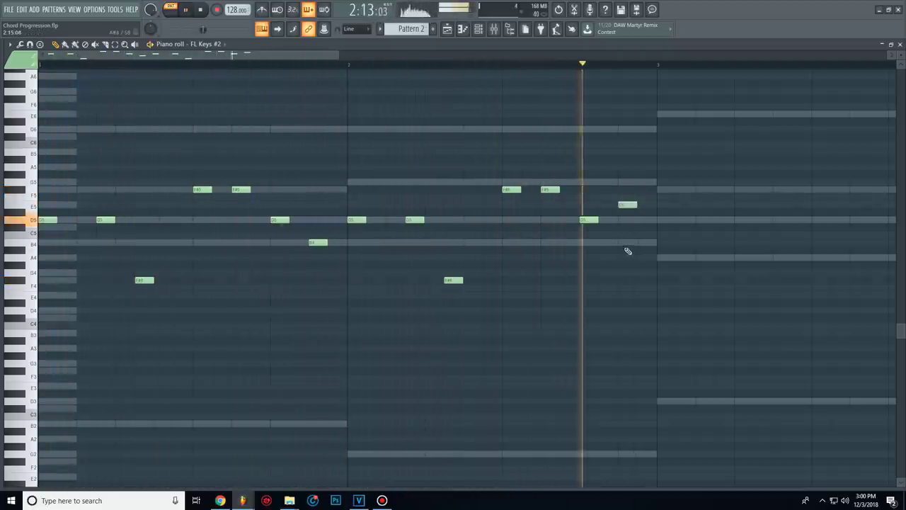
{"action": "key", "text": "space"}
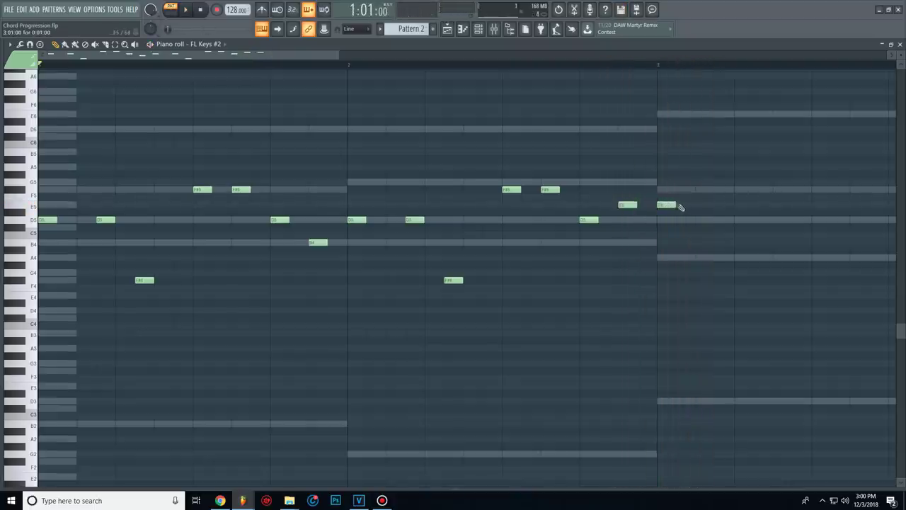
Start the bar 3 melody with E5 on steps 1 and 4 and D5 on step 6, playing the phrase.
{"action": "key", "text": "space"}
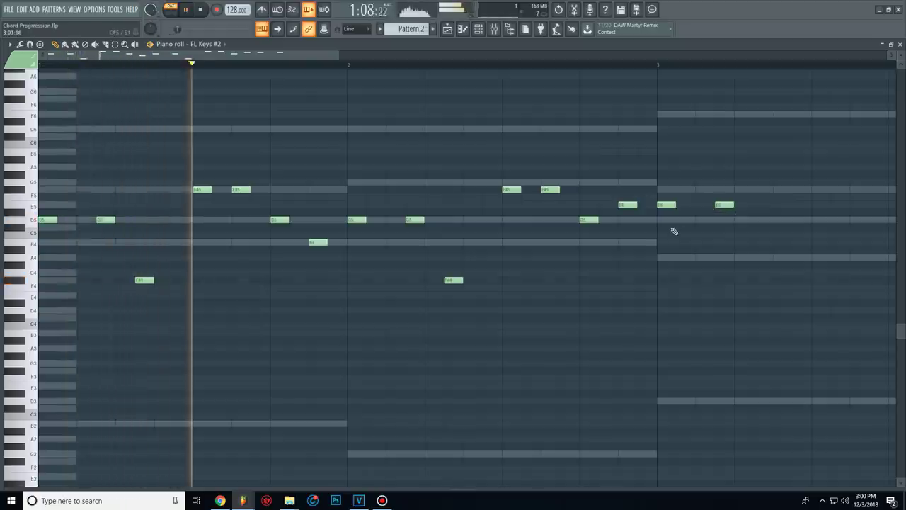
{"action": "scroll", "coordinate": [608, 232], "scroll_direction": "down", "scroll_amount": 1}
{"action": "scroll", "coordinate": [589, 237], "scroll_direction": "down", "scroll_amount": 1}
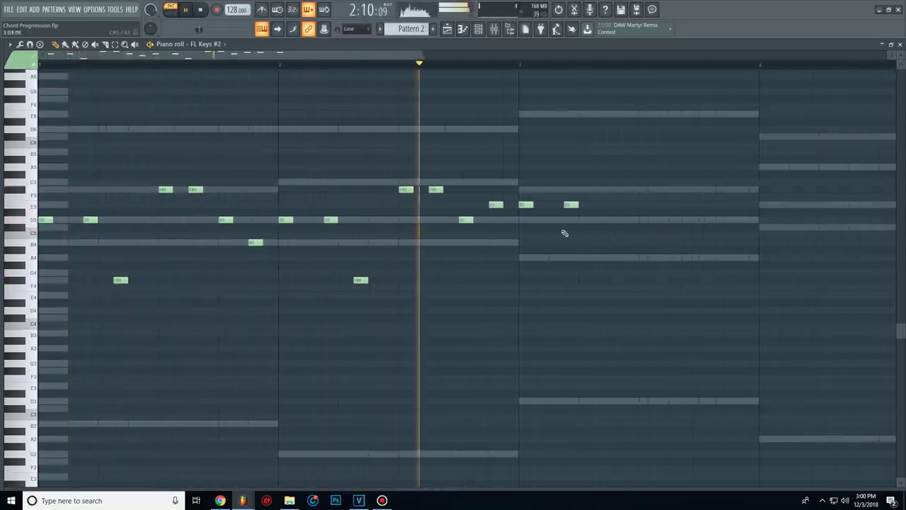
{"action": "key", "text": "space"}
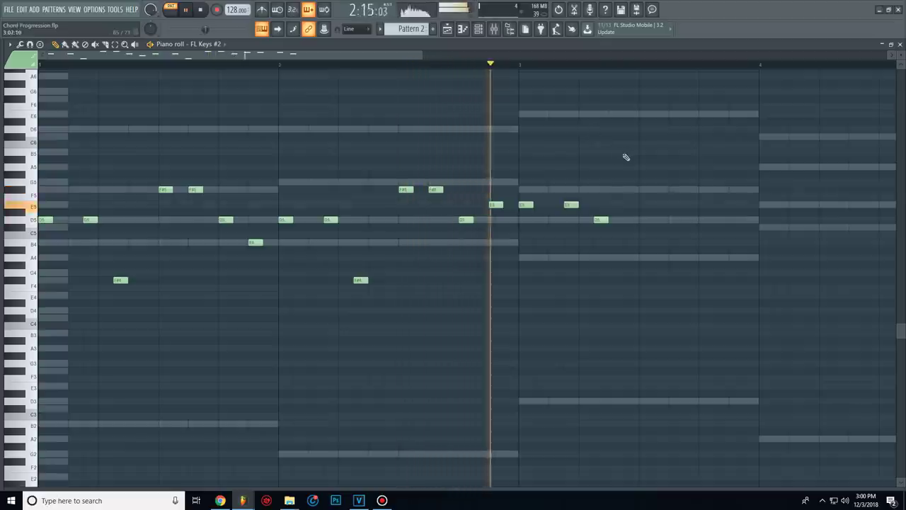
Complete the bar 3 and 4 melody using A5, E5, D5, C#5 and A4, and transpose the whole melody up an octave.
{"action": "key", "text": "space"}
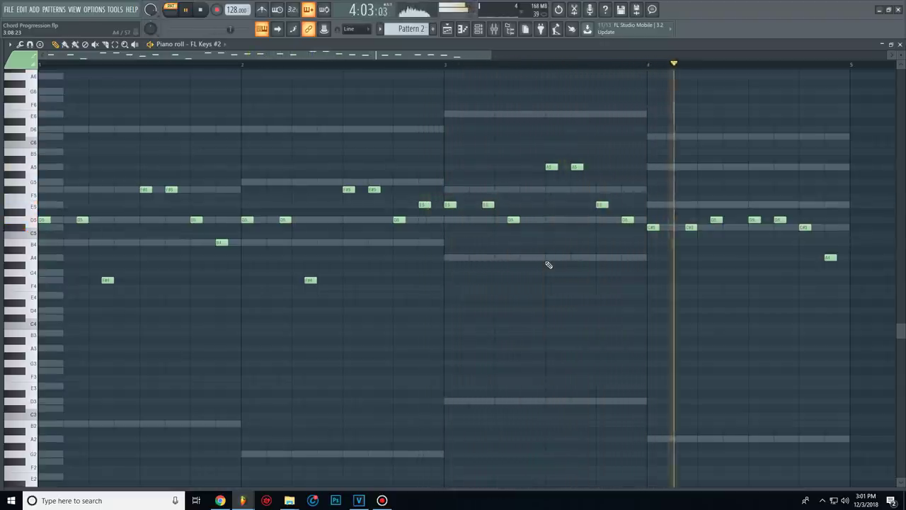
{"action": "key", "text": "ctrl+a"}
{"action": "key", "text": "ctrl+Up"}
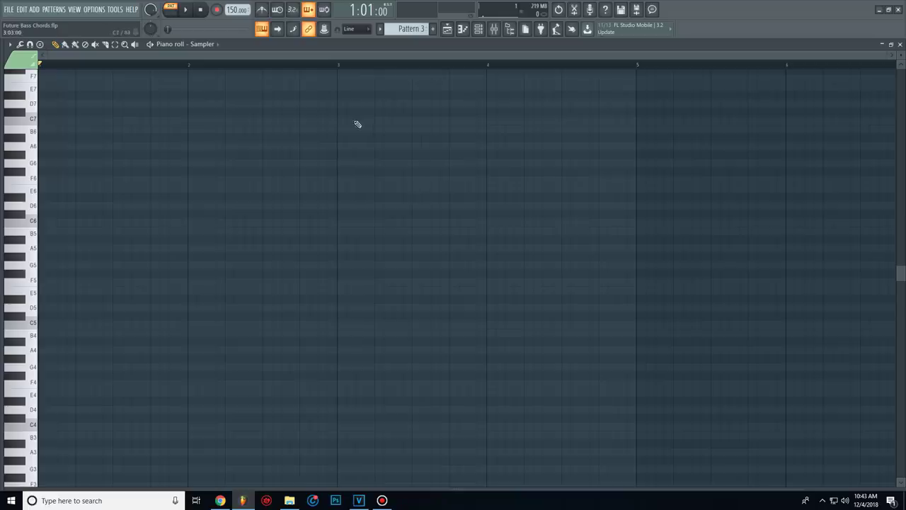
Stamp an E natural minor scale starting at E3 on the Sampler in Pattern 3 and duplicate it upward across the higher octaves.
{"action": "left_click", "coordinate": [39, 45]}
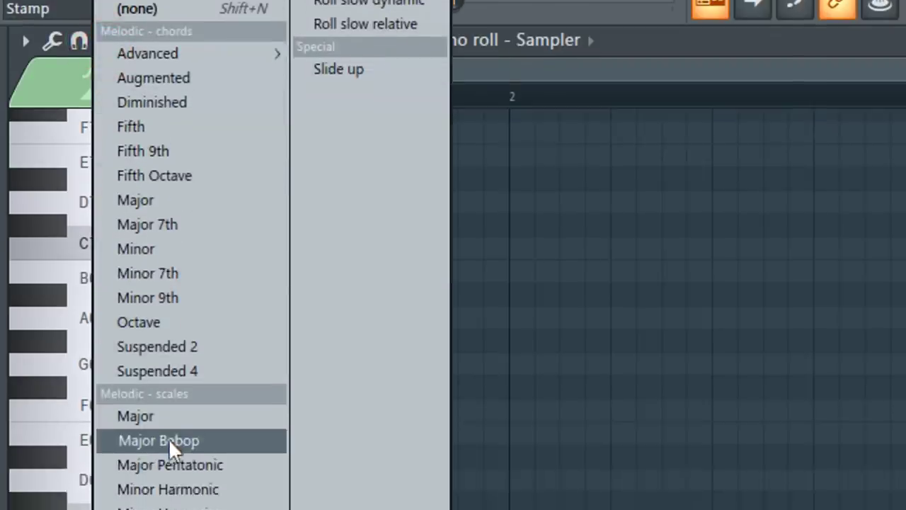
{"action": "left_click", "coordinate": [183, 393]}
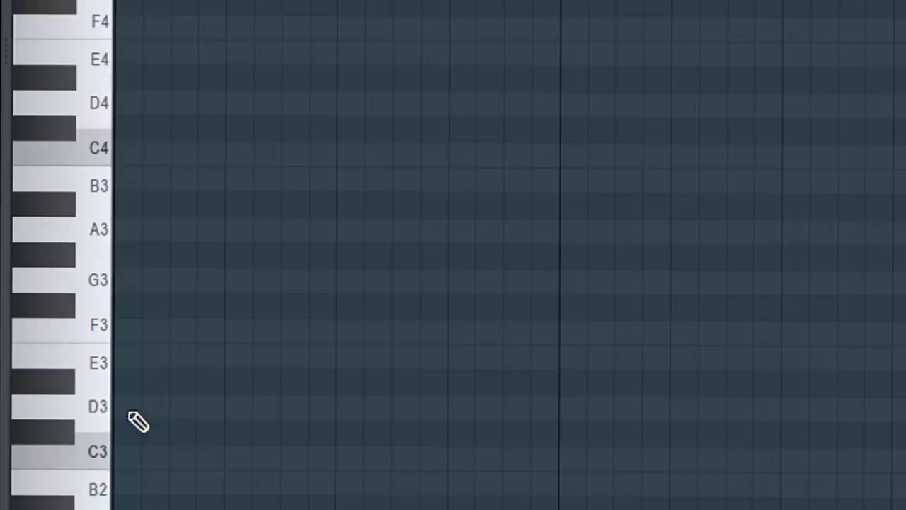
{"action": "left_click", "coordinate": [137, 363]}
{"action": "left_click", "coordinate": [117, 59]}
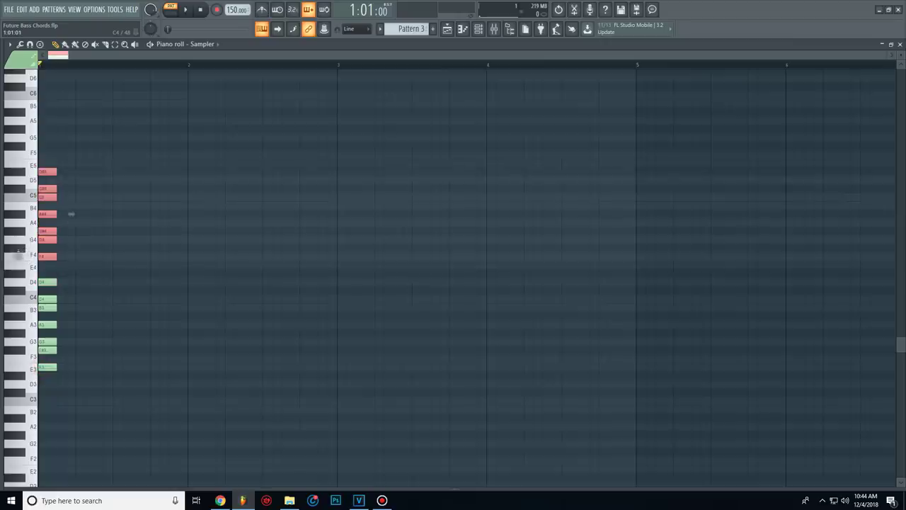
{"action": "scroll", "coordinate": [3, 236], "scroll_direction": "up", "scroll_amount": 5}
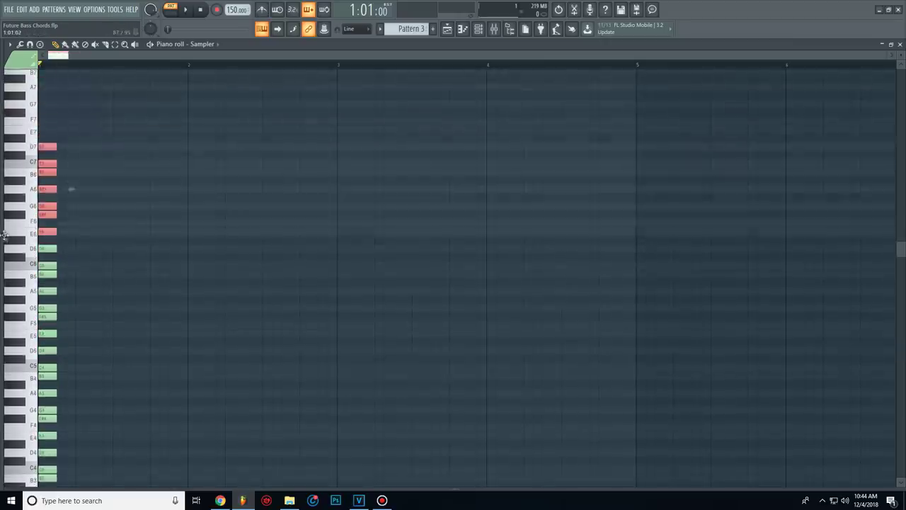
{"action": "scroll", "coordinate": [61, 132], "scroll_direction": "up", "scroll_amount": 2}
{"action": "scroll", "coordinate": [415, 71], "scroll_direction": "down", "scroll_amount": 5}
Open the Serum channel and load the Future Bass - CHORDS 05 preset.
{"action": "key", "text": "F6"}
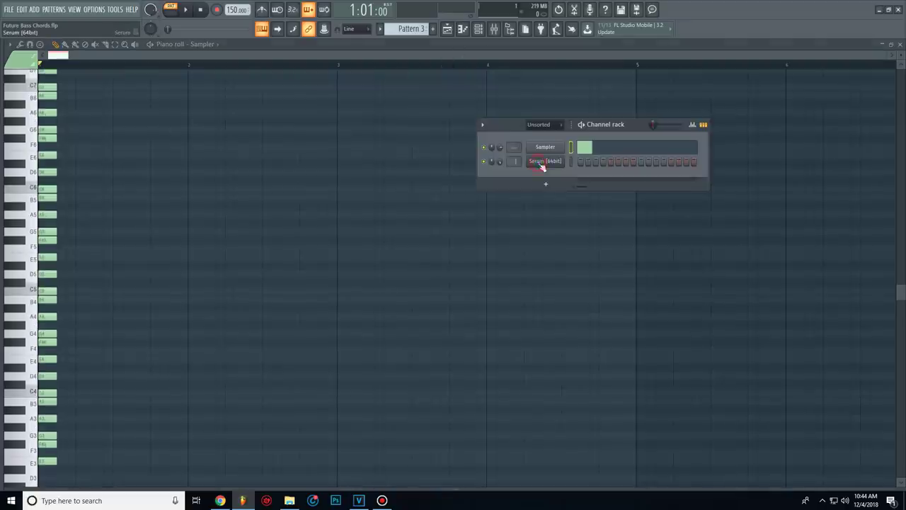
{"action": "left_click", "coordinate": [544, 160]}
{"action": "left_click", "coordinate": [337, 137]}
{"action": "mouse_move", "coordinate": [373, 155]}
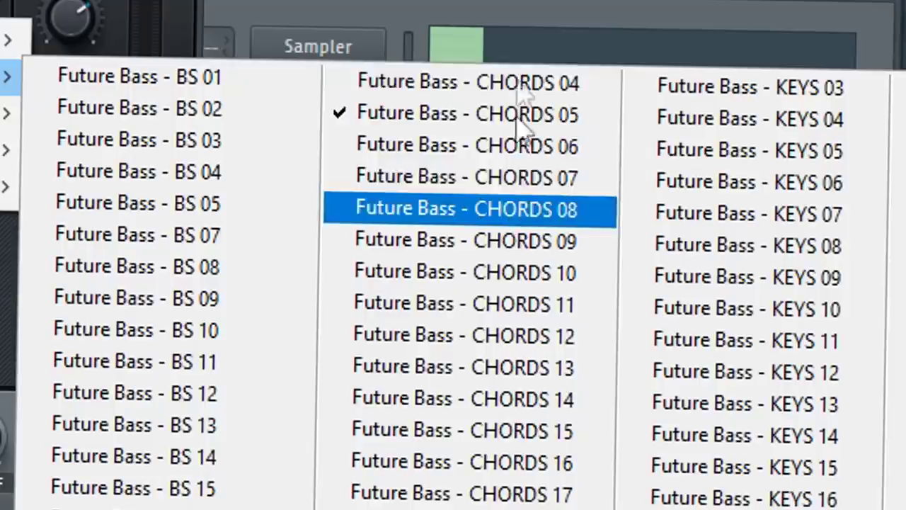
{"action": "left_click", "coordinate": [520, 114]}
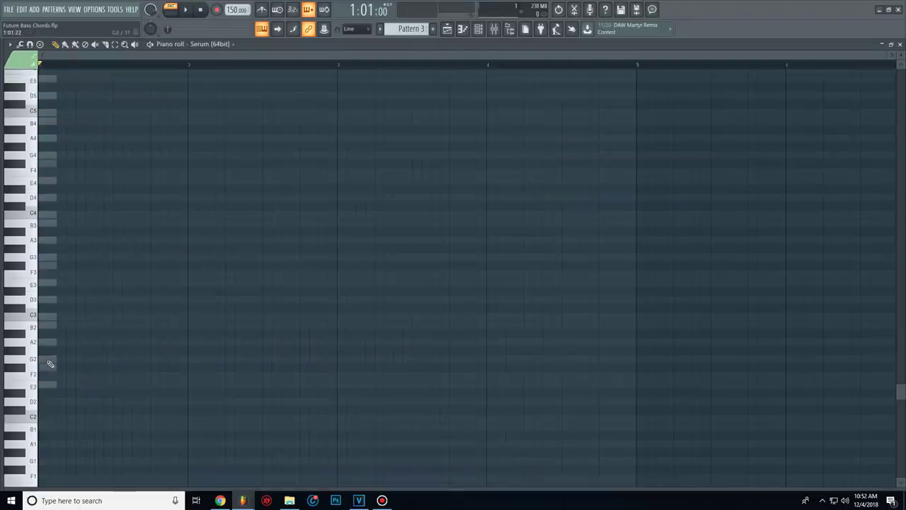
Start the bass line in bar 1 with G2 over the first six steps and E3 over the remaining ten steps.
{"action": "left_click", "coordinate": [47, 360]}
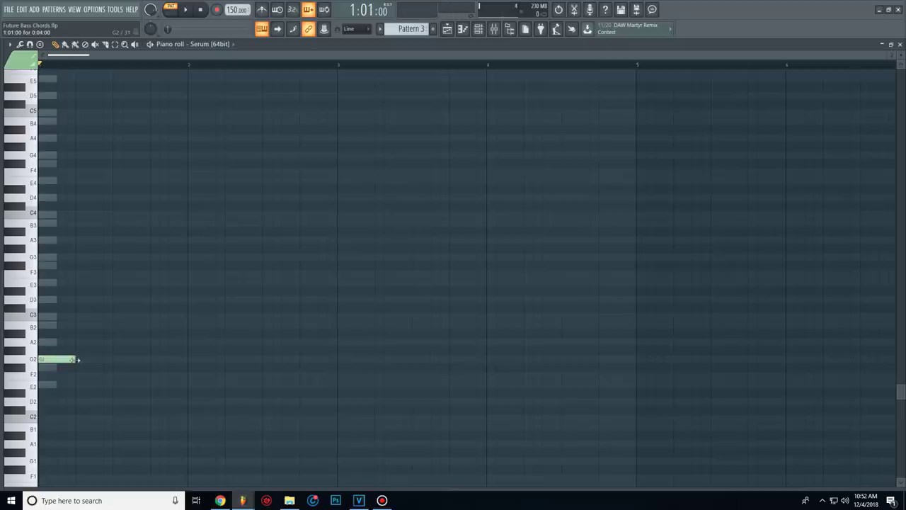
{"action": "key", "text": "space"}
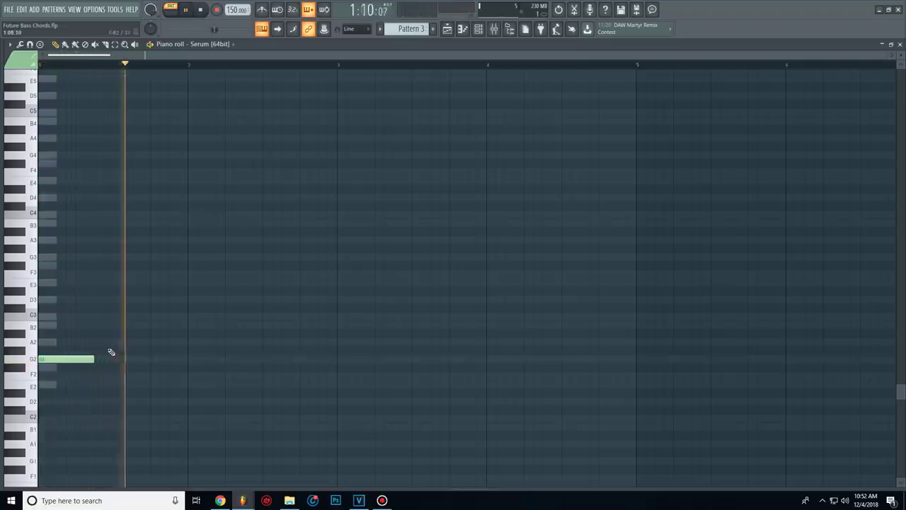
{"action": "left_click_drag", "start_coordinate": [96, 336], "coordinate": [98, 281]}
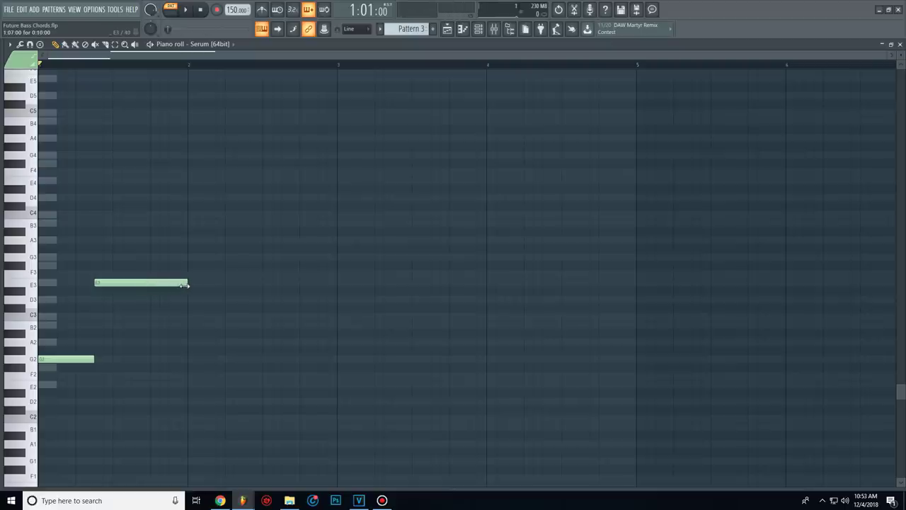
Continue the bass line in bar 2 with B2 for six steps and C3 up to the end of the bar.
{"action": "left_click", "coordinate": [191, 300]}
{"action": "key", "text": "space"}
{"action": "left_click_drag", "start_coordinate": [203, 301], "coordinate": [202, 328]}
{"action": "key", "text": "space"}
{"action": "left_click_drag", "start_coordinate": [283, 326], "coordinate": [249, 330]}
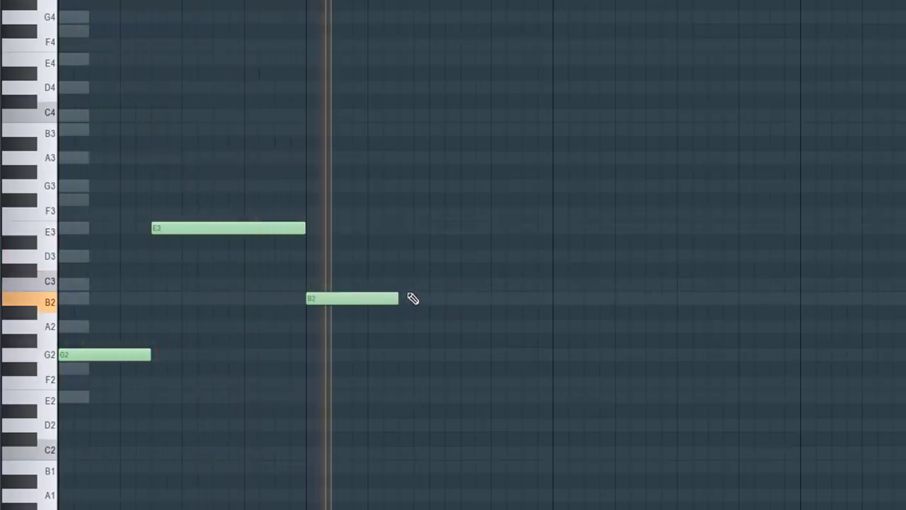
{"action": "left_click_drag", "start_coordinate": [490, 287], "coordinate": [555, 290]}
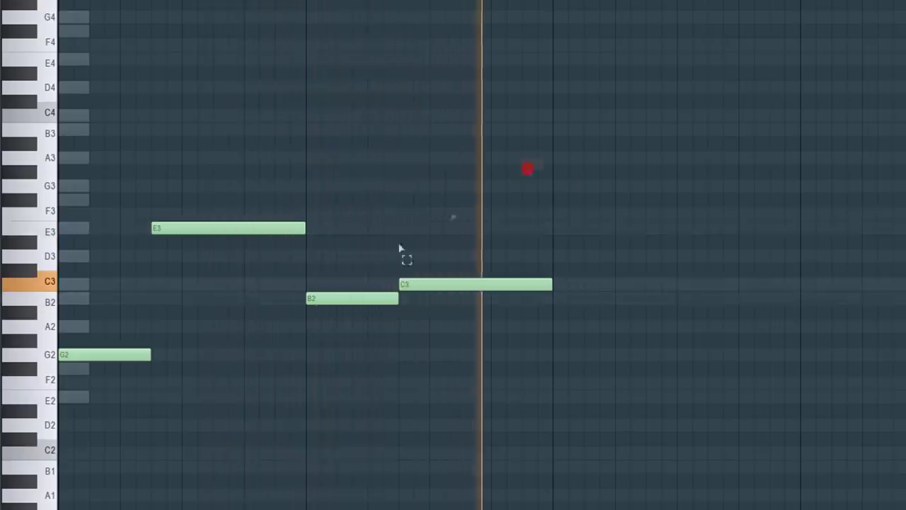
Duplicate the two-bar bass line into bars 3 and 4, then layer a copy of all the notes one octave higher.
{"action": "key", "text": "ctrl+b"}
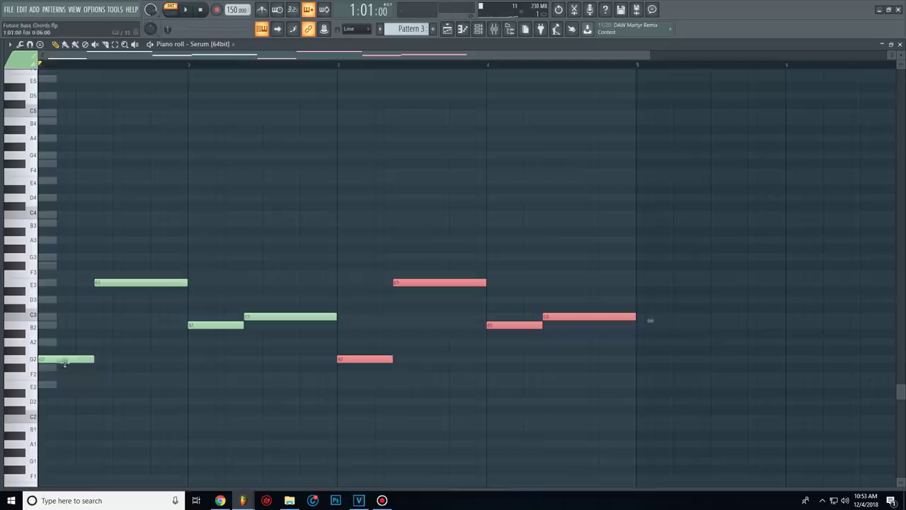
{"action": "left_click", "coordinate": [65, 361]}
{"action": "key", "text": "ctrl+a"}
{"action": "left_click_drag", "start_coordinate": [75, 359], "coordinate": [78, 257]}
{"action": "key", "text": "space"}
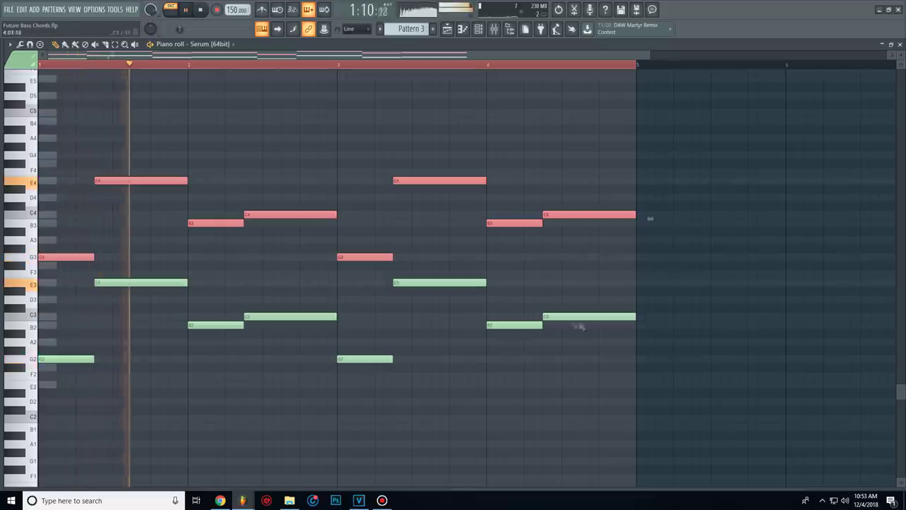
{"action": "key", "text": "ctrl+d"}
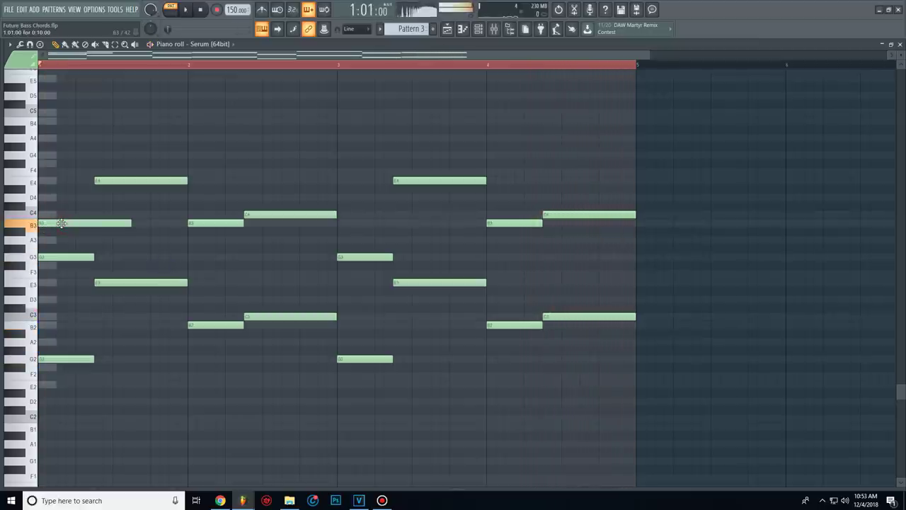
Add a chord layer using B4 over both bar 1 bass notes, then A4 and B4 over the bar 2 bass notes.
{"action": "left_click_drag", "start_coordinate": [62, 224], "coordinate": [61, 123]}
{"action": "scroll", "coordinate": [131, 225], "scroll_direction": "up", "scroll_amount": 3}
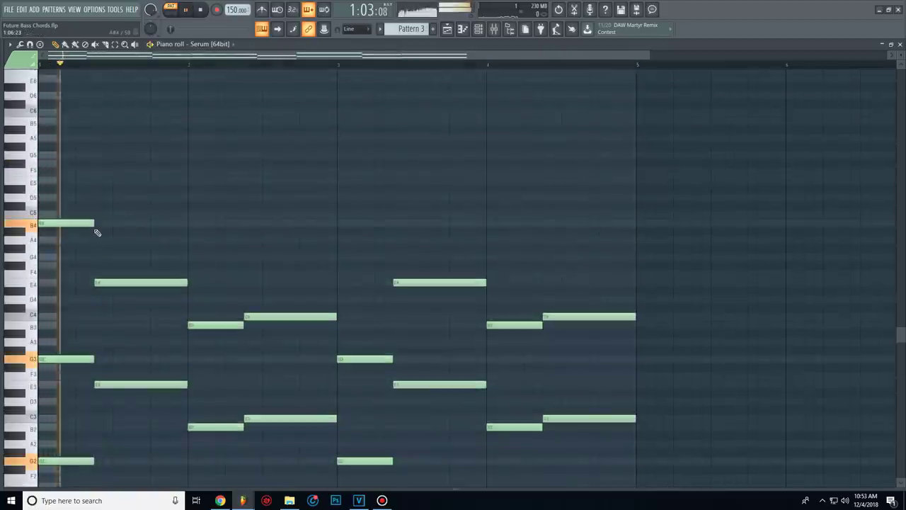
{"action": "left_click", "coordinate": [95, 223]}
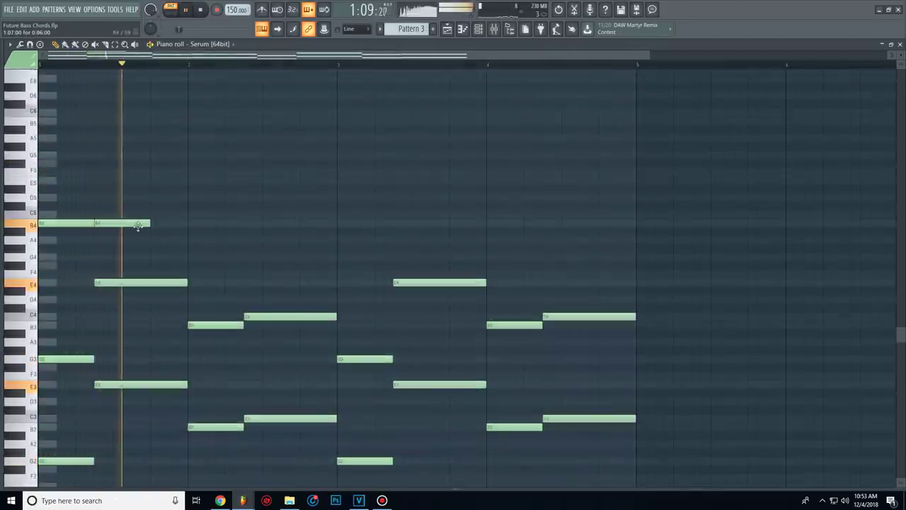
{"action": "key", "text": "space"}
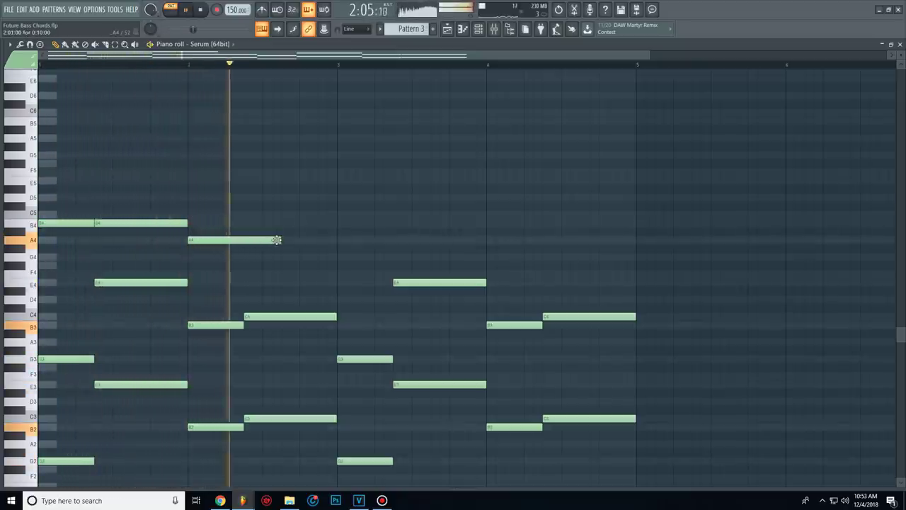
{"action": "key", "text": "space"}
{"action": "left_click_drag", "start_coordinate": [298, 223], "coordinate": [335, 223]}
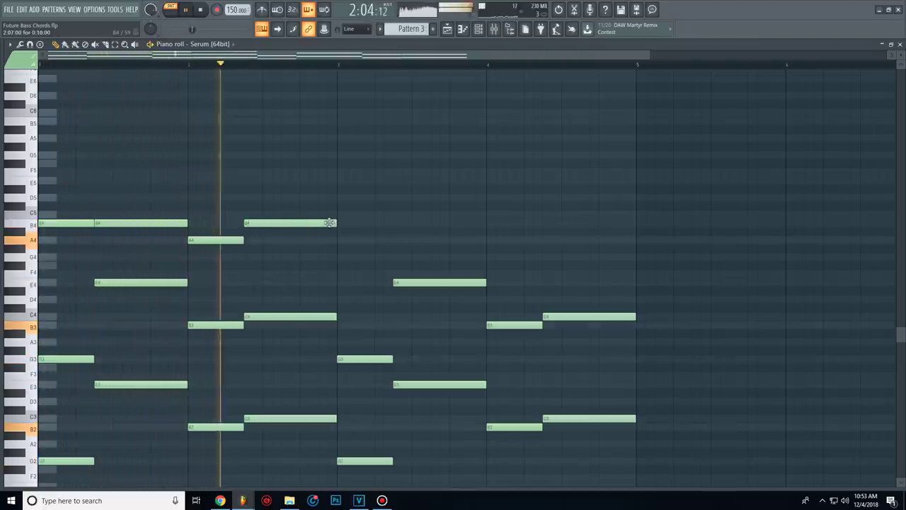
{"action": "key", "text": "space"}
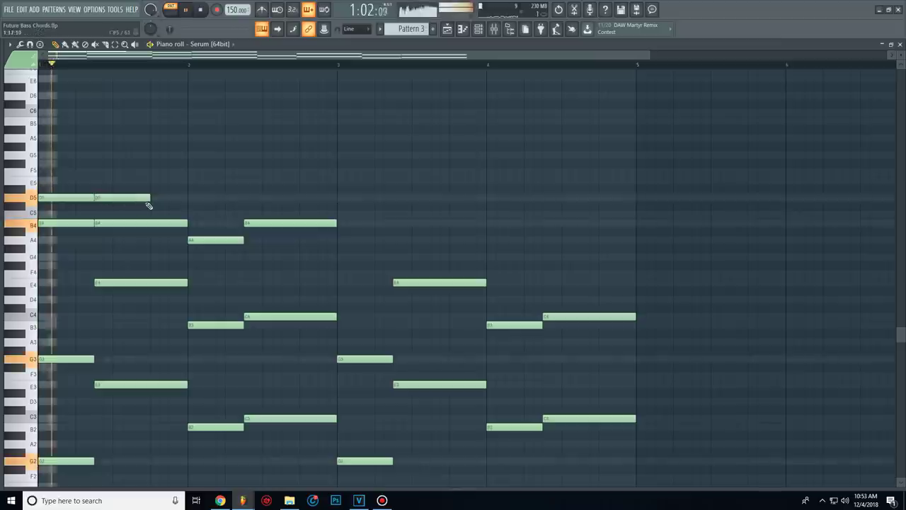
Add the next chord layer with D5 over both bar 1 chords, then D5 and E5 over the bar 2 chords.
{"action": "left_click_drag", "start_coordinate": [149, 205], "coordinate": [189, 203]}
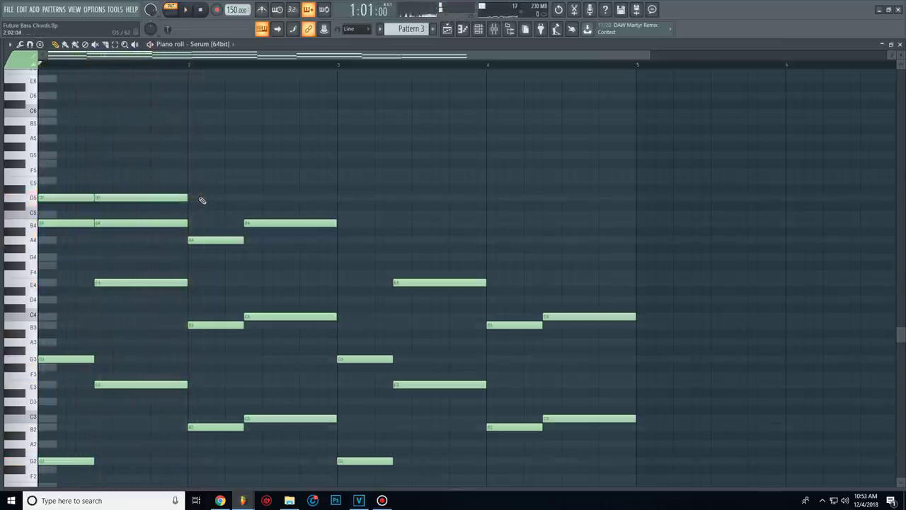
{"action": "left_click_drag", "start_coordinate": [280, 197], "coordinate": [244, 192]}
{"action": "left_click", "coordinate": [248, 180]}
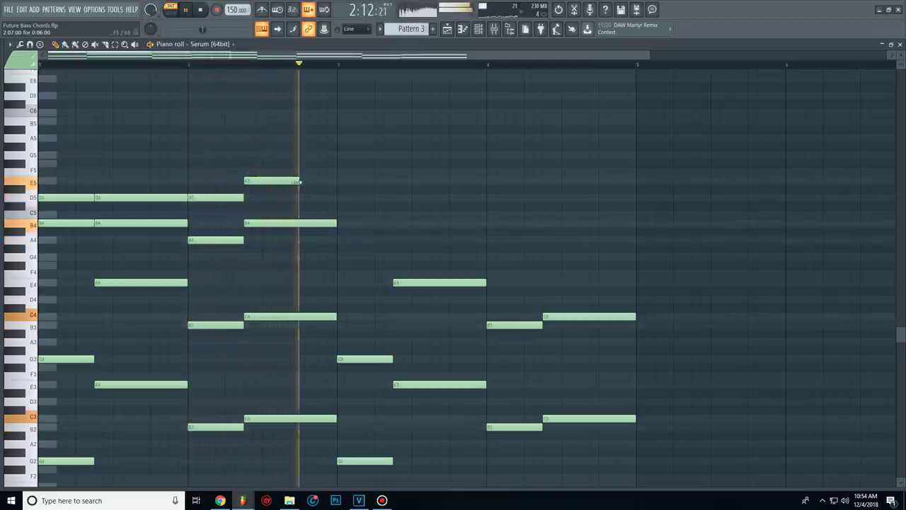
{"action": "key", "text": "space"}
Top the chords in bars 1 and 2 with alternating F#5 and G5 notes matching the chord lengths, and play them.
{"action": "left_click_drag", "start_coordinate": [23, 166], "coordinate": [21, 163]}
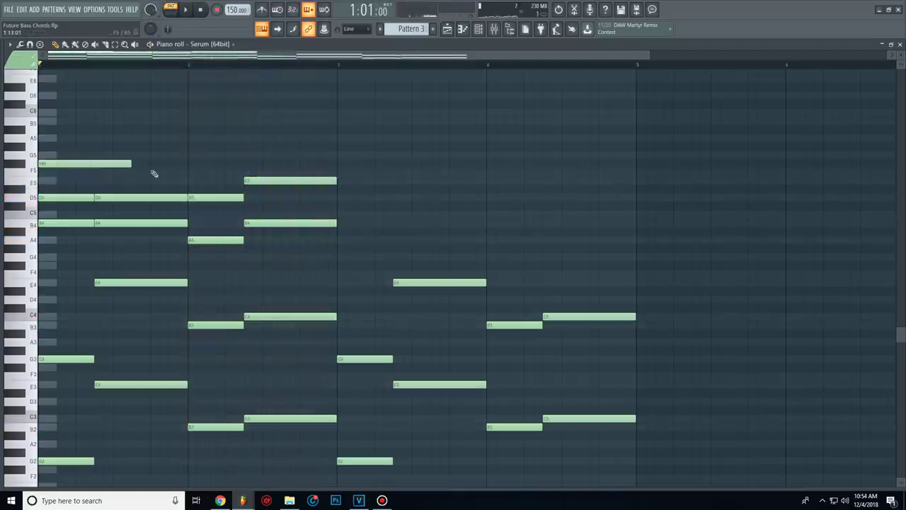
{"action": "key", "text": "space"}
{"action": "key", "text": "space"}
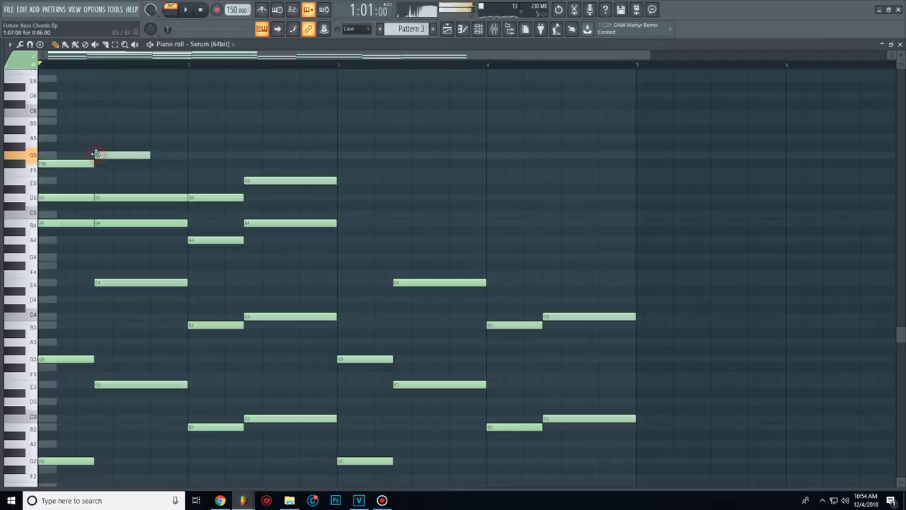
{"action": "key", "text": "space"}
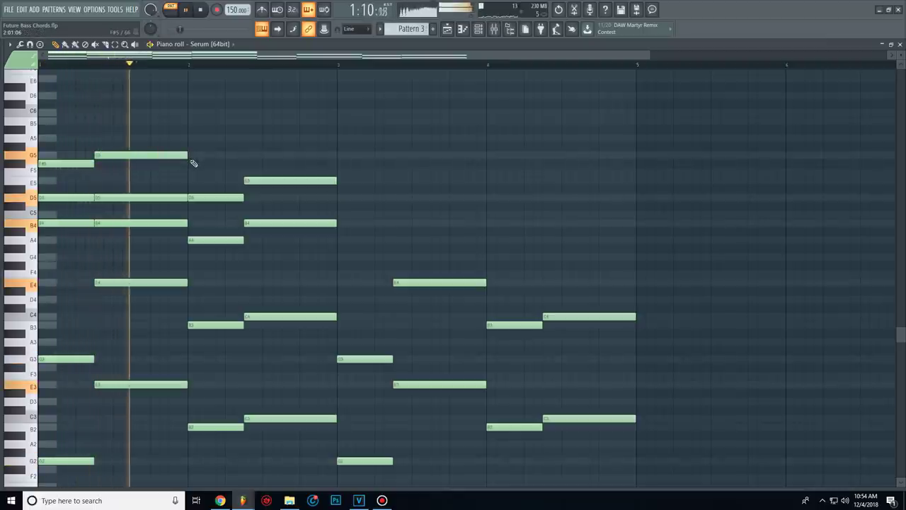
{"action": "left_click", "coordinate": [192, 163]}
{"action": "key", "text": "space"}
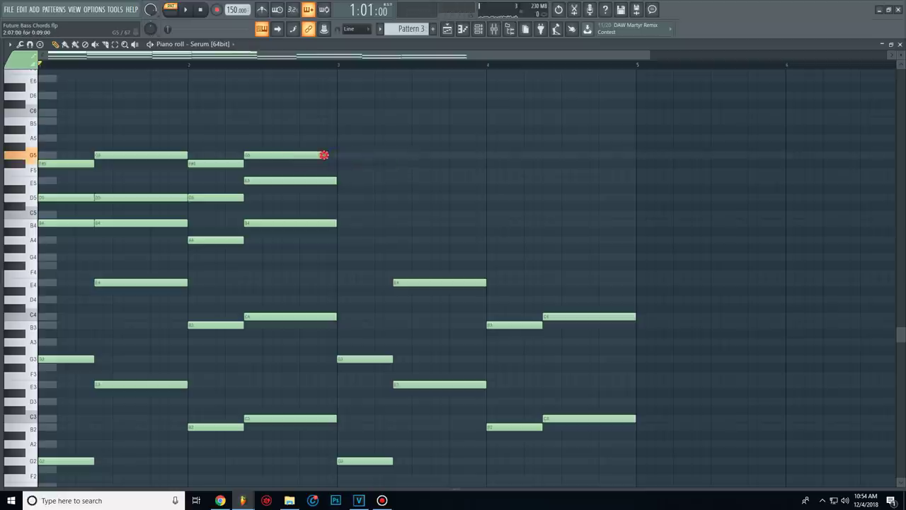
{"action": "key", "text": "space"}
Delete the notes in bars 3 and 4 and duplicate the completed chords from bars 1 and 2 in their place.
{"action": "scroll", "coordinate": [437, 170], "scroll_direction": "down", "scroll_amount": 3}
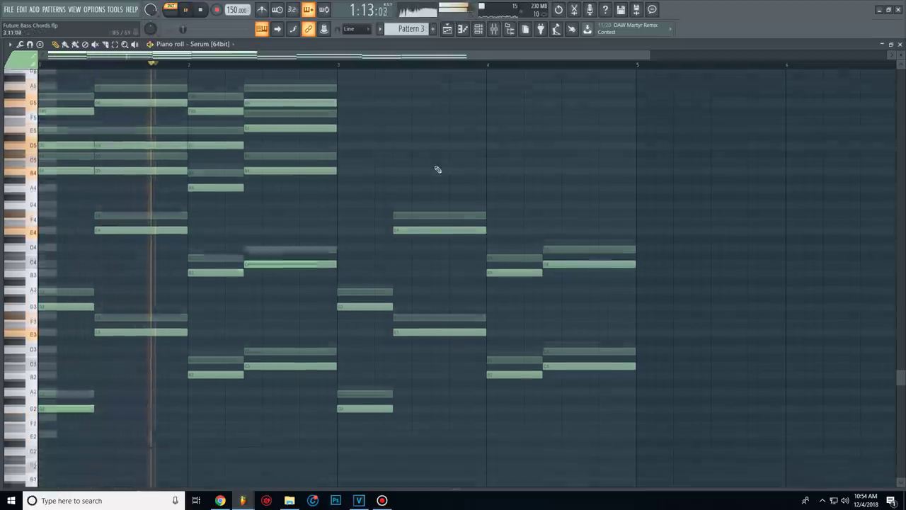
{"action": "left_click_drag", "start_coordinate": [661, 151], "coordinate": [372, 424]}
{"action": "key", "text": "Delete"}
{"action": "scroll", "coordinate": [297, 407], "scroll_direction": "up", "scroll_amount": 1}
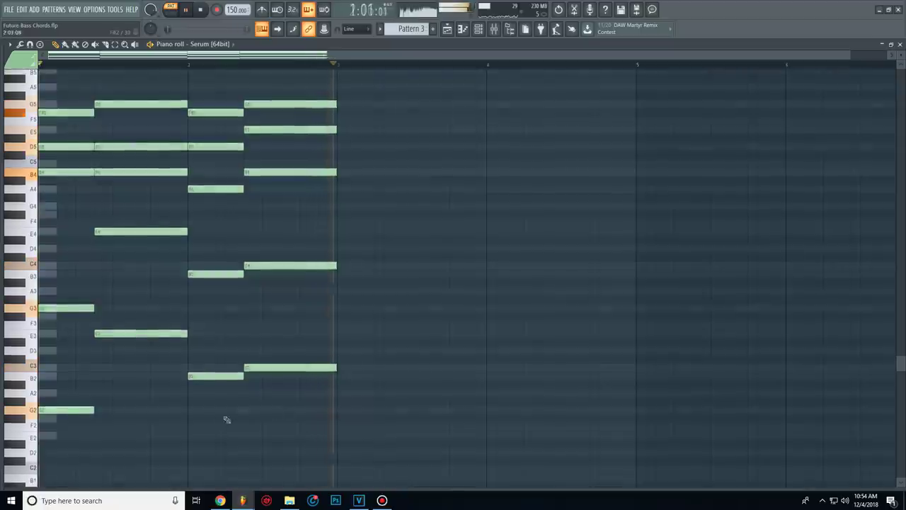
{"action": "key", "text": "ctrl+a"}
{"action": "key", "text": "space"}
{"action": "key", "text": "ctrl+b"}
{"action": "key", "text": "ctrl+d"}
Add D6 over the first chord of bar 4 and B5 over its second chord, then play the full progression.
{"action": "scroll", "coordinate": [504, 185], "scroll_direction": "up", "scroll_amount": 4}
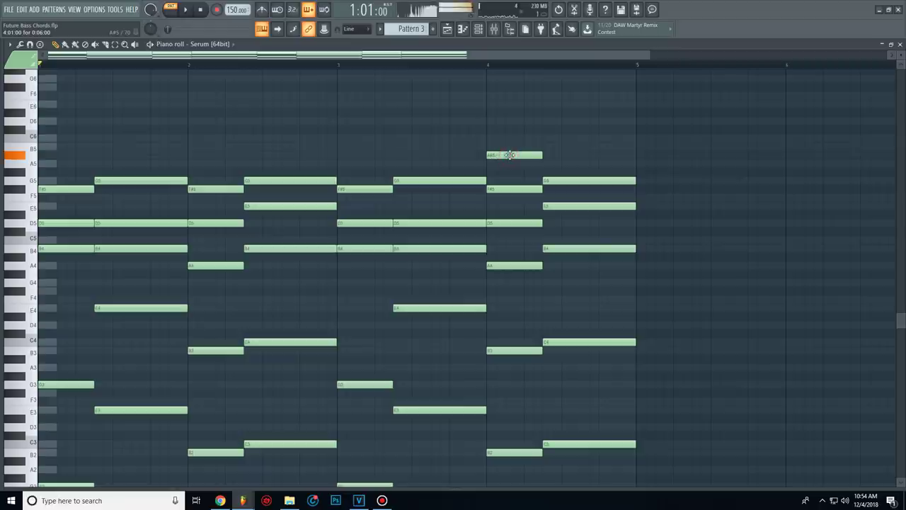
{"action": "left_click_drag", "start_coordinate": [510, 154], "coordinate": [509, 120]}
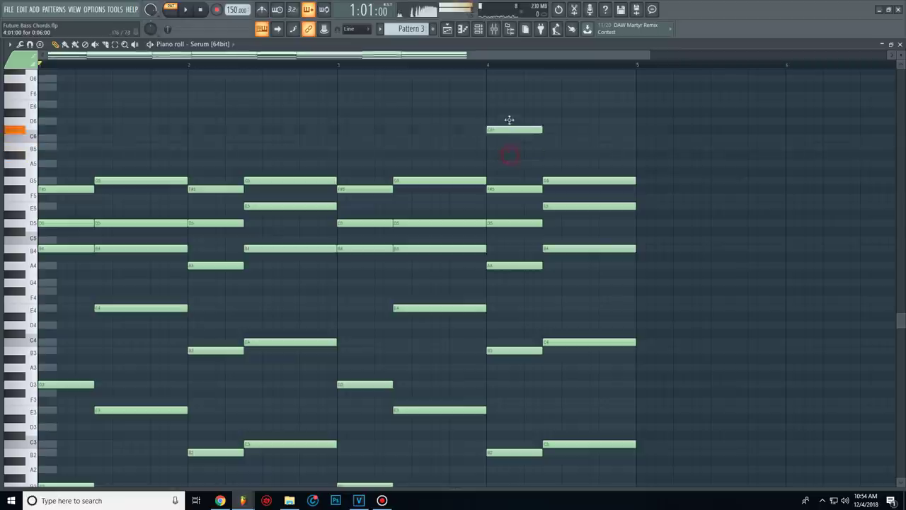
{"action": "key", "text": "space"}
{"action": "scroll", "coordinate": [401, 202], "scroll_direction": "down", "scroll_amount": 2}
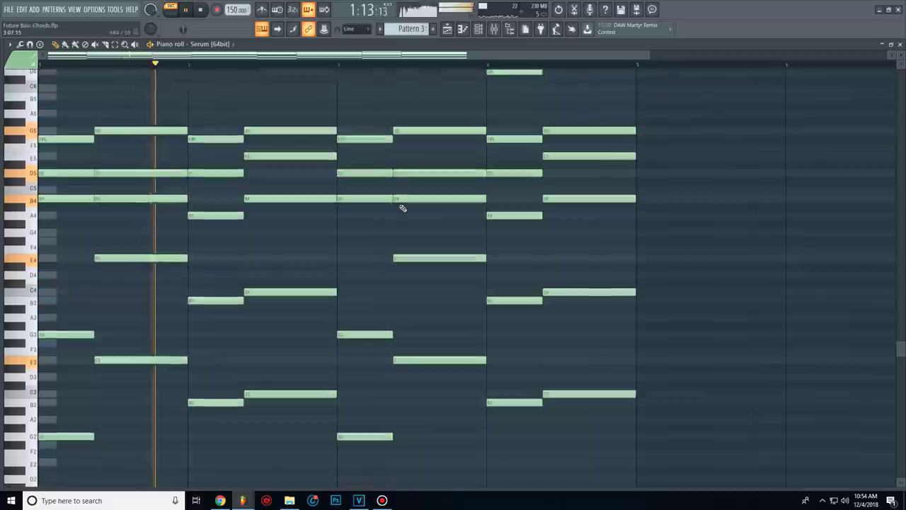
{"action": "scroll", "coordinate": [402, 207], "scroll_direction": "up", "scroll_amount": 1}
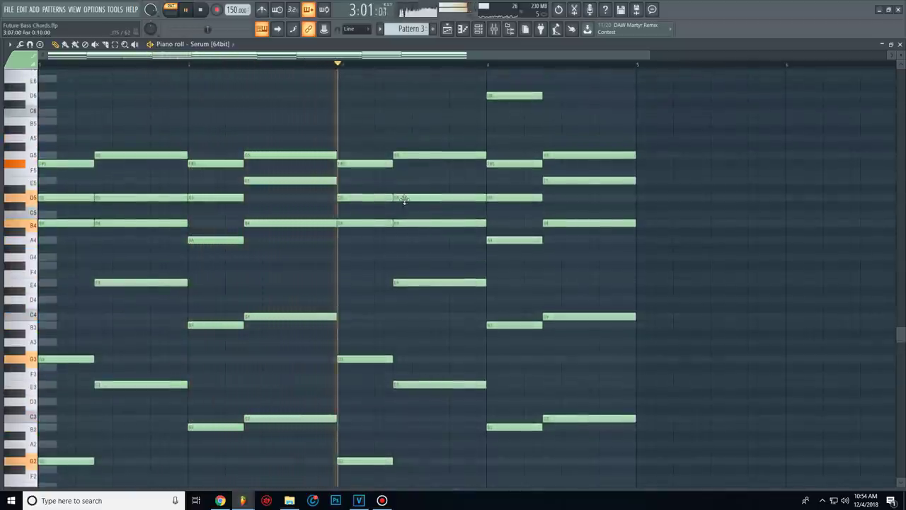
{"action": "key", "text": "space"}
{"action": "left_click", "coordinate": [543, 112]}
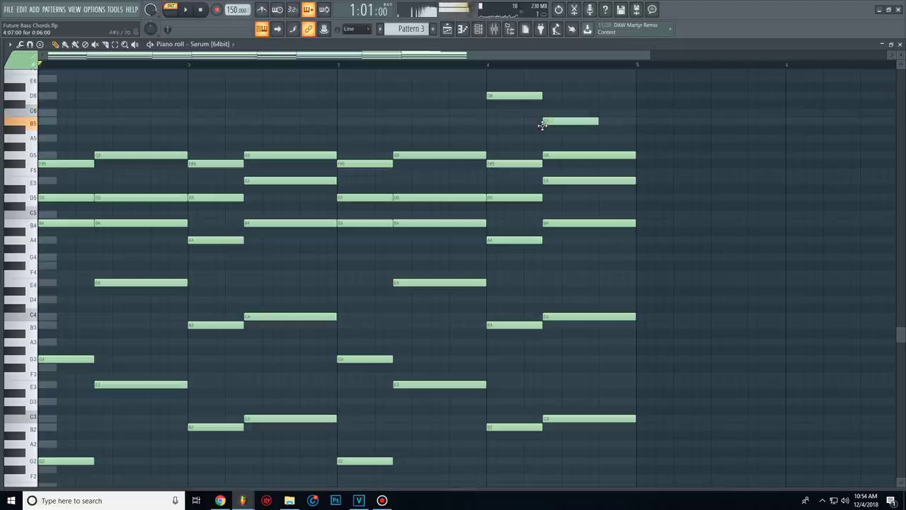
{"action": "key", "text": "space"}
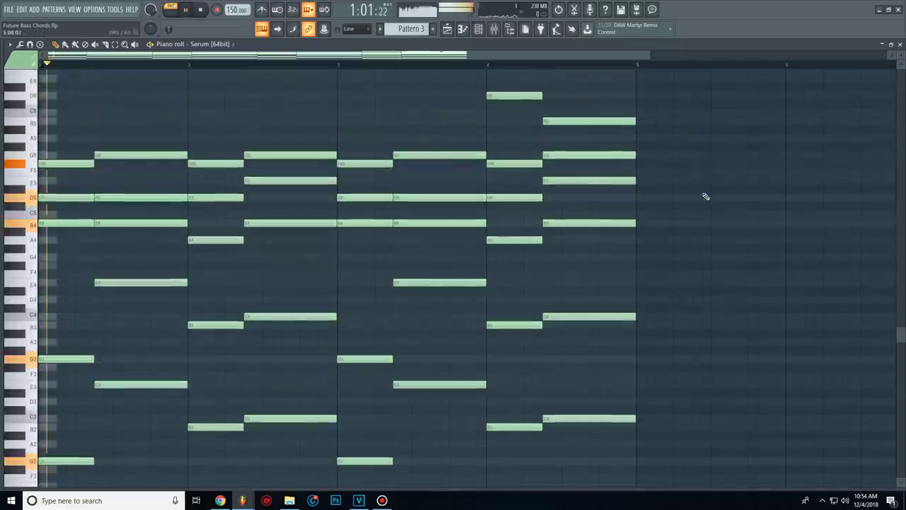
{"action": "scroll", "coordinate": [704, 196], "scroll_direction": "down", "scroll_amount": 1}
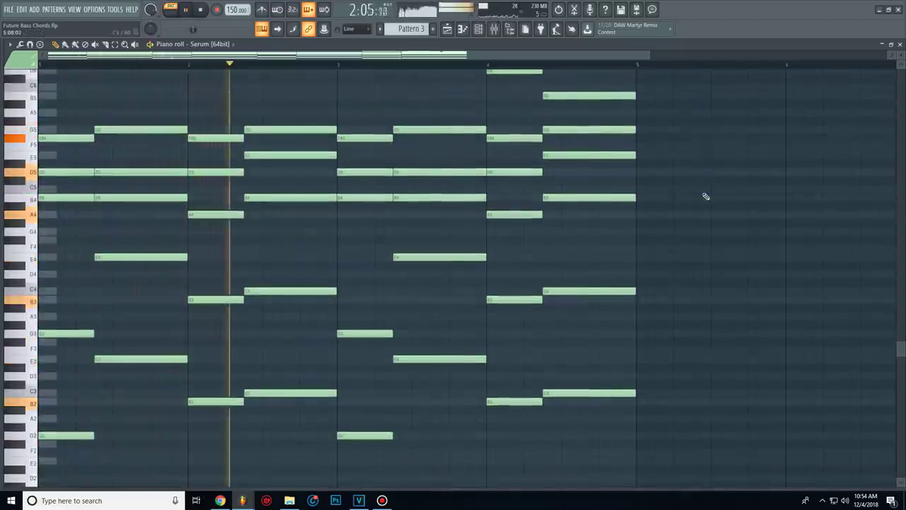
{"action": "scroll", "coordinate": [705, 196], "scroll_direction": "up", "scroll_amount": 1}
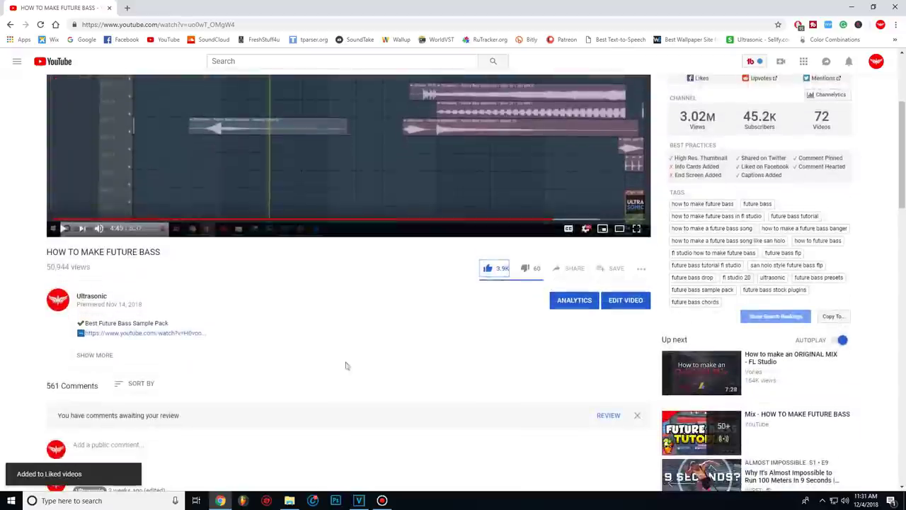
Write a public comment starting with "DJ" under the HOW TO MAKE FUTURE BASS video on YouTube.
{"action": "left_click", "coordinate": [189, 446]}
{"action": "type", "text": "DU"}
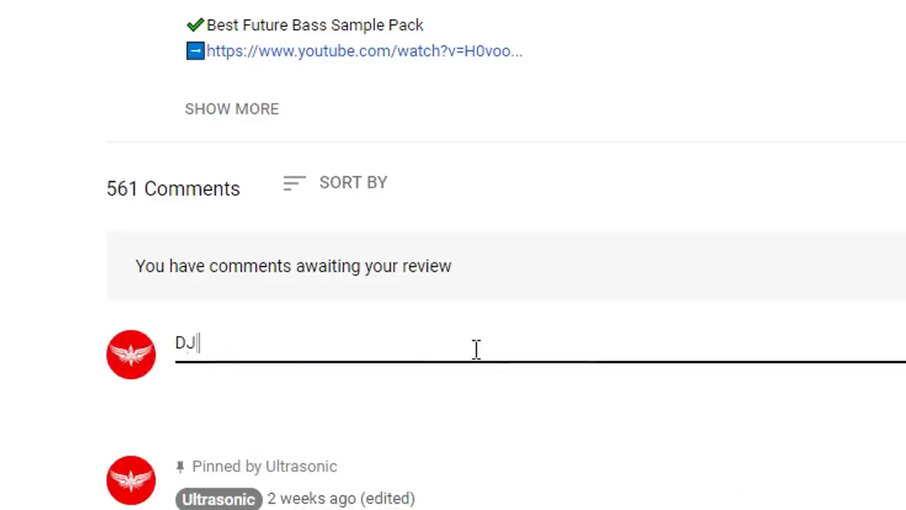